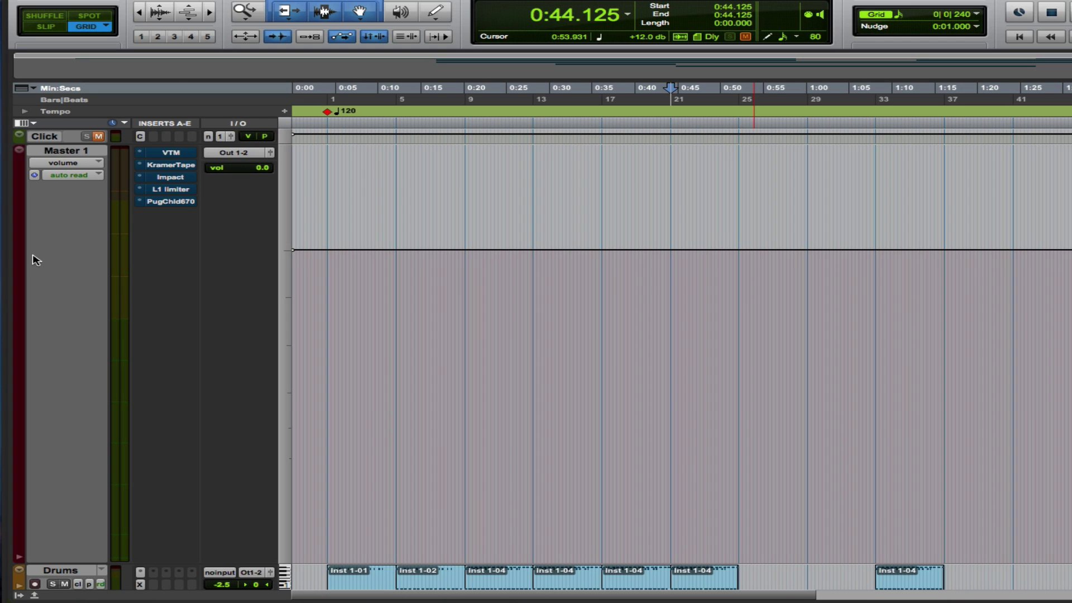
# Step: Open and close each master-bus plugin: Virtual Tape Machines, Kramer, Impact, L1 and PuigChild 670
pyautogui.click(172, 153)
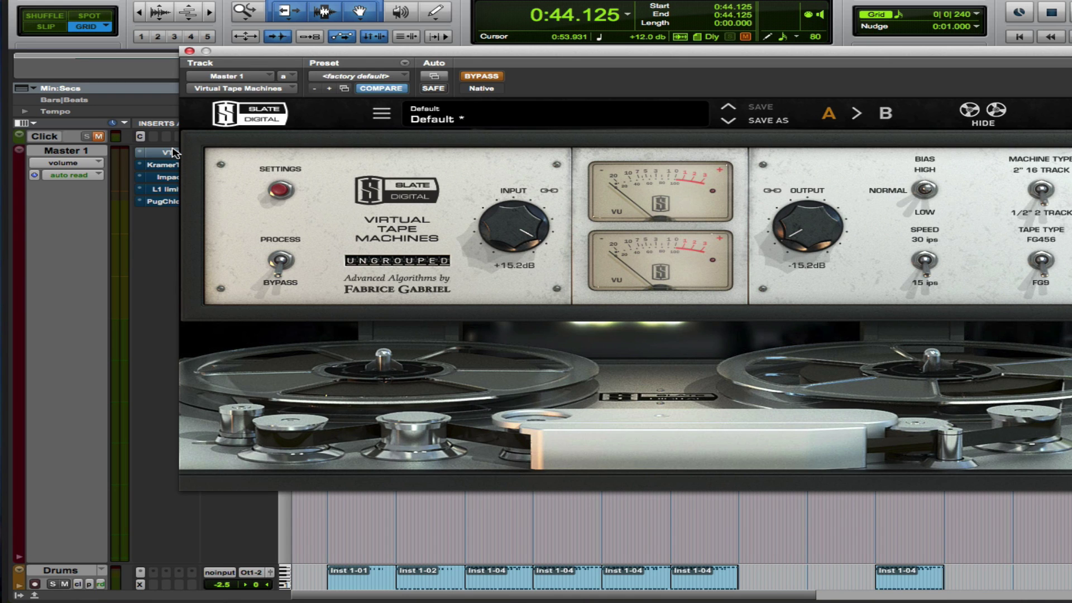
pyautogui.click(189, 51)
pyautogui.click(180, 165)
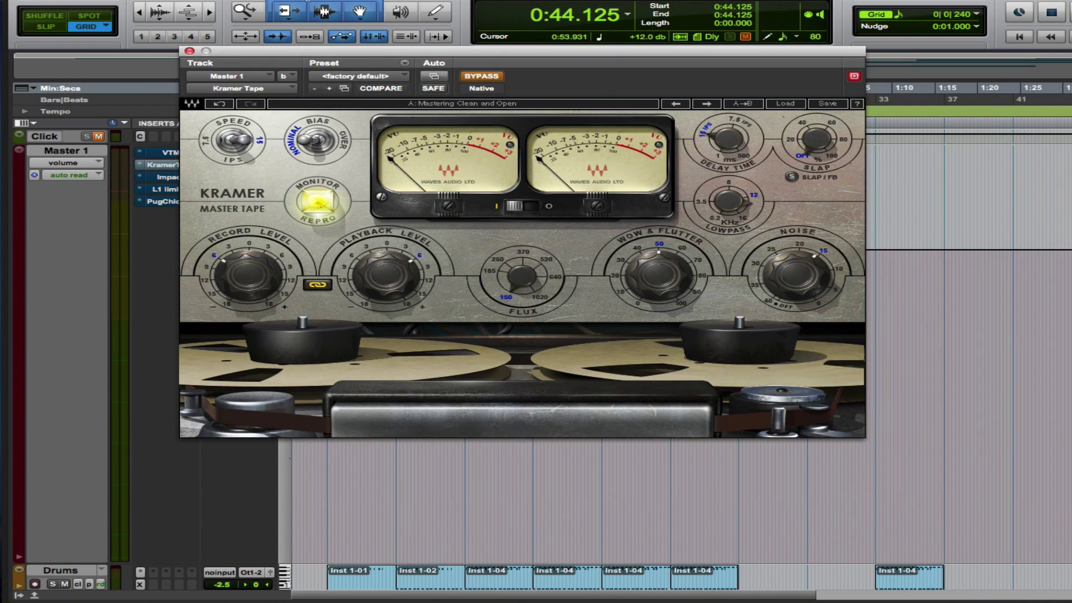
pyautogui.click(190, 51)
pyautogui.click(170, 178)
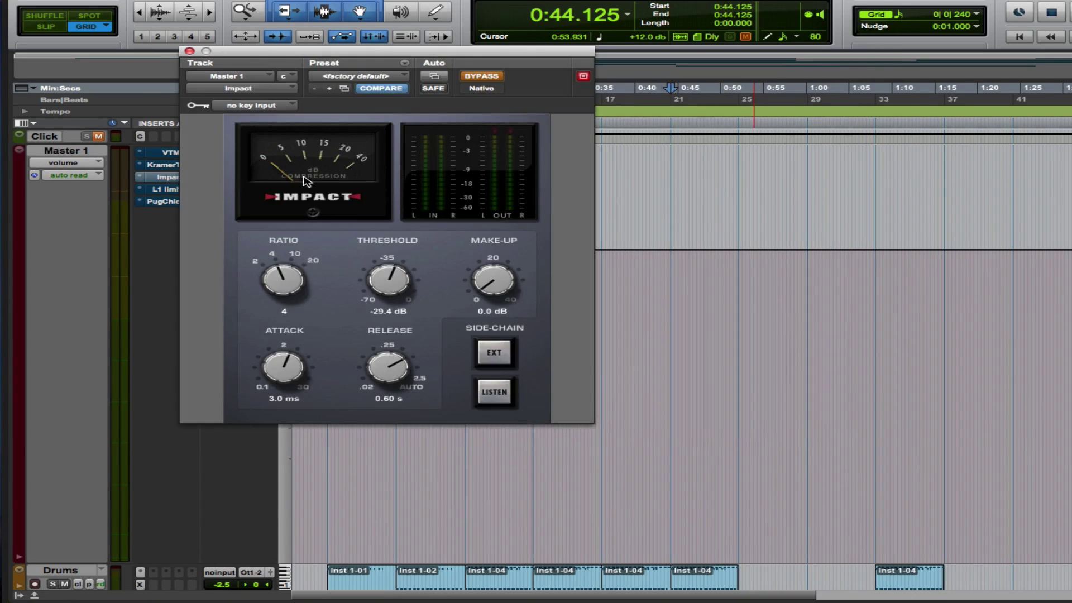
pyautogui.click(189, 51)
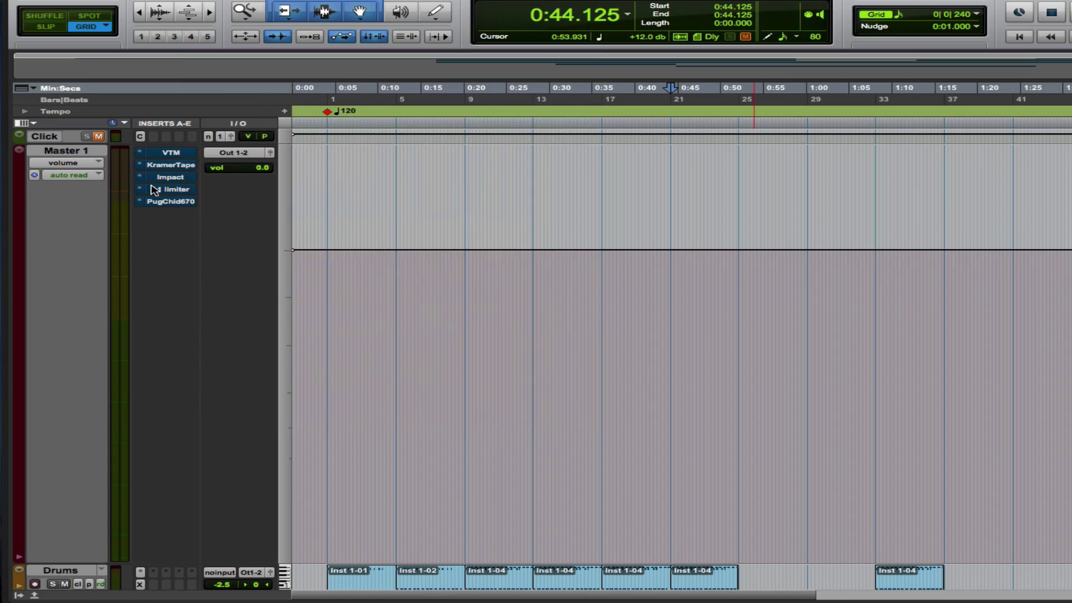
pyautogui.click(154, 190)
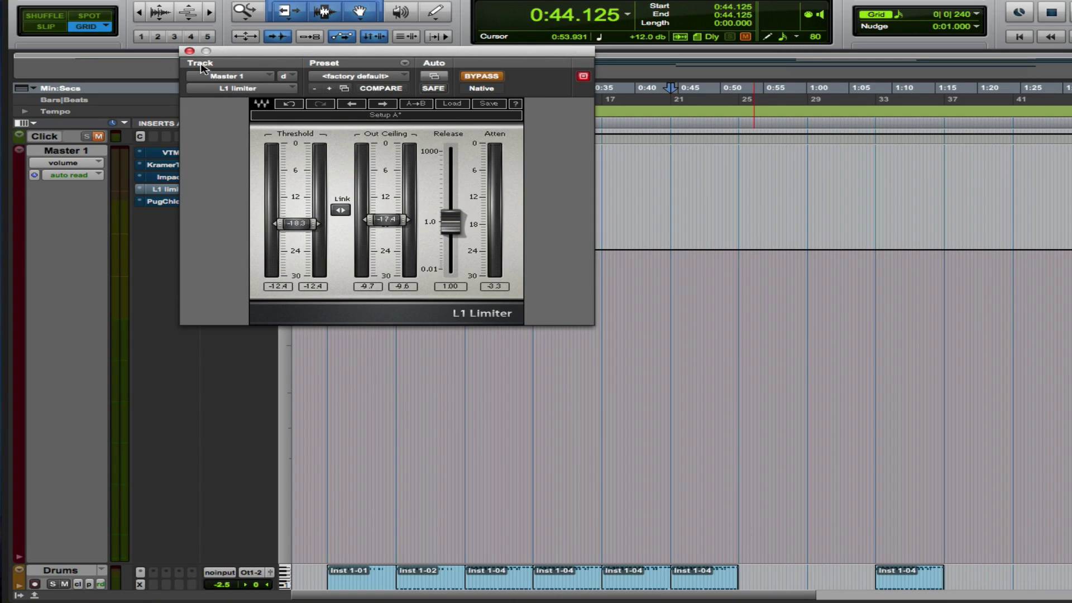
pyautogui.click(189, 52)
pyautogui.click(157, 202)
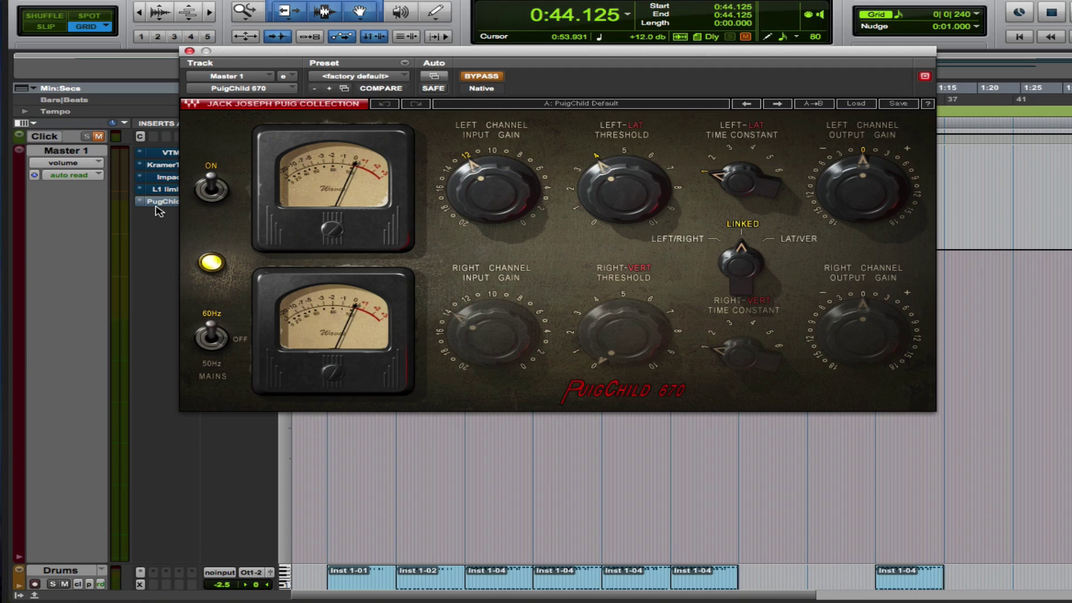
pyautogui.click(190, 52)
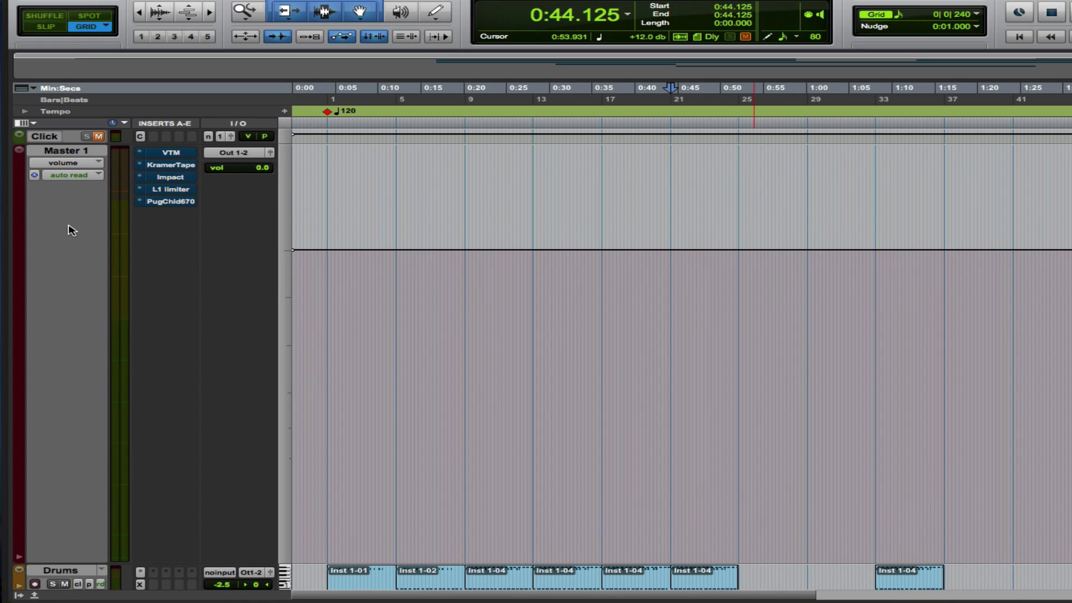
# Step: Play the drum session, stop at 0:44.125, and reopen Virtual Tape Machines with bypass off
pyautogui.press('space')
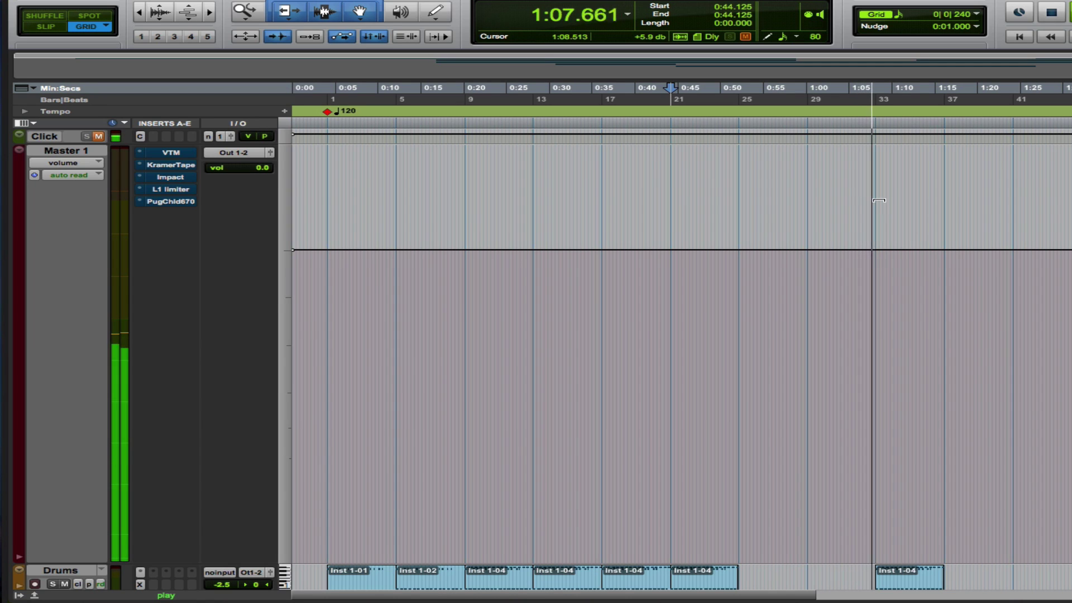
pyautogui.press('space')
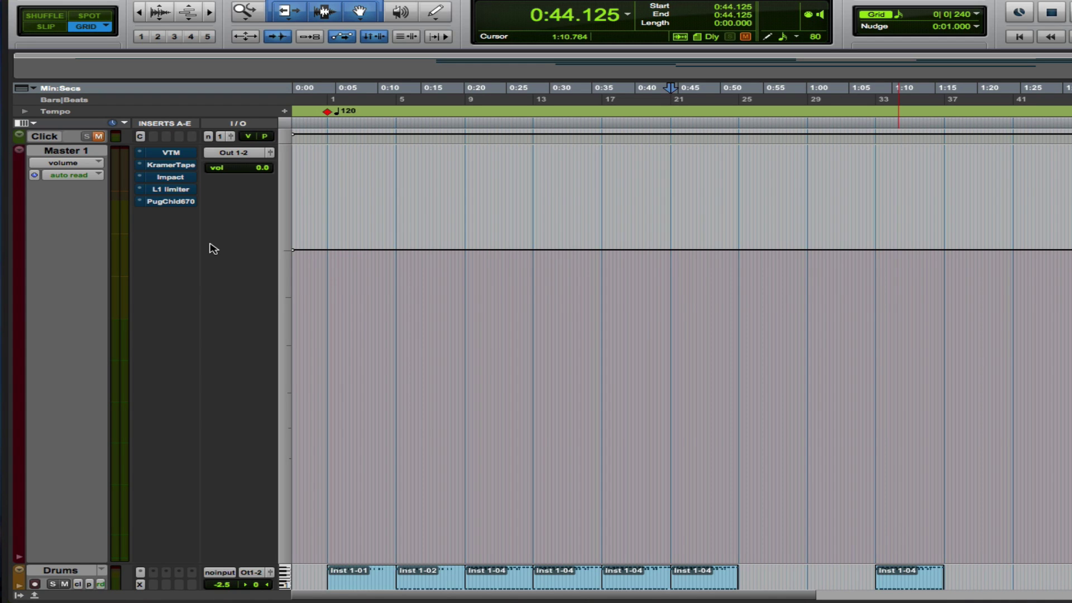
pyautogui.click(171, 157)
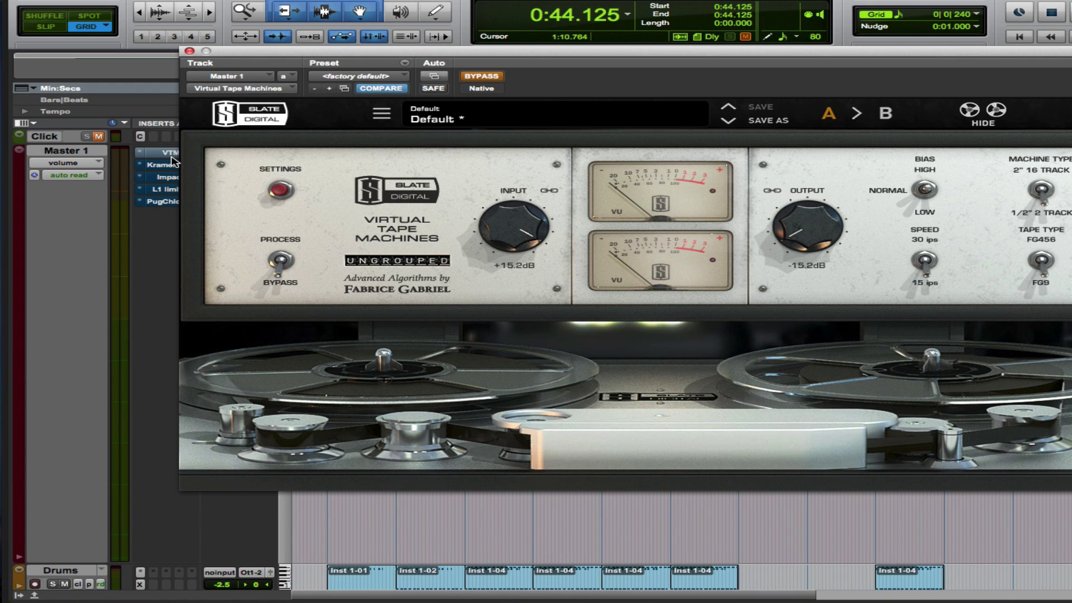
pyautogui.click(481, 76)
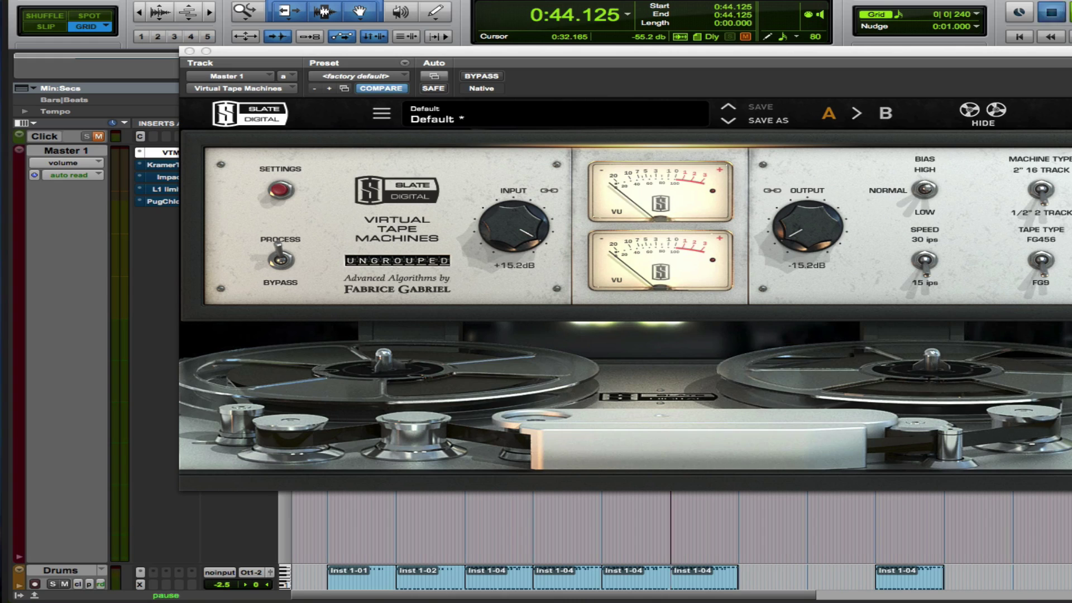
# Step: Compare the drums with the Virtual Tape Machines plugin active and bypassed during playback
pyautogui.press('space')
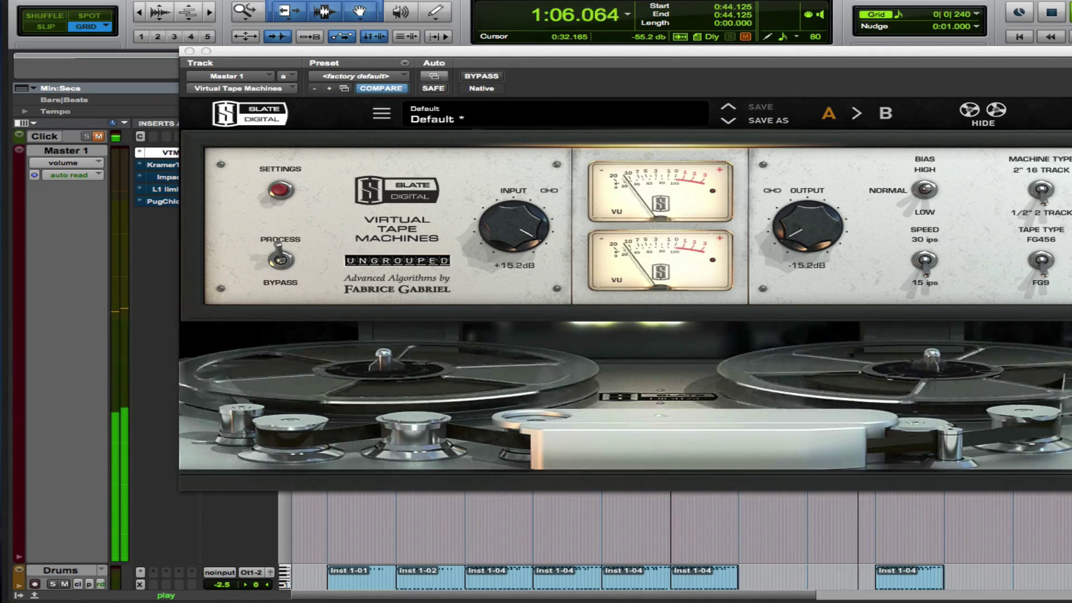
pyautogui.click(1052, 14)
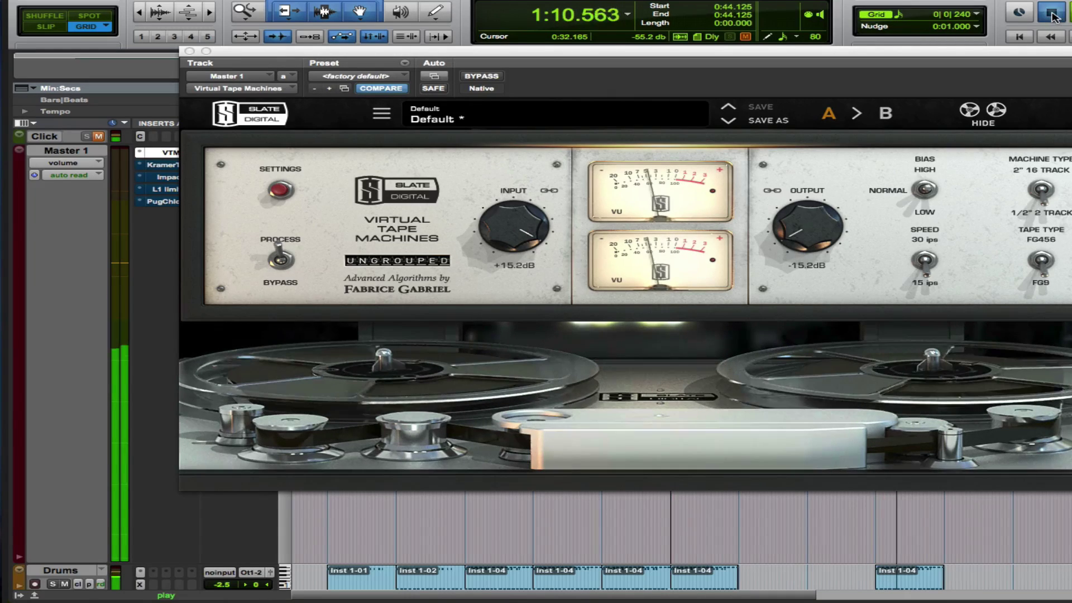
pyautogui.click(480, 77)
pyautogui.press('space')
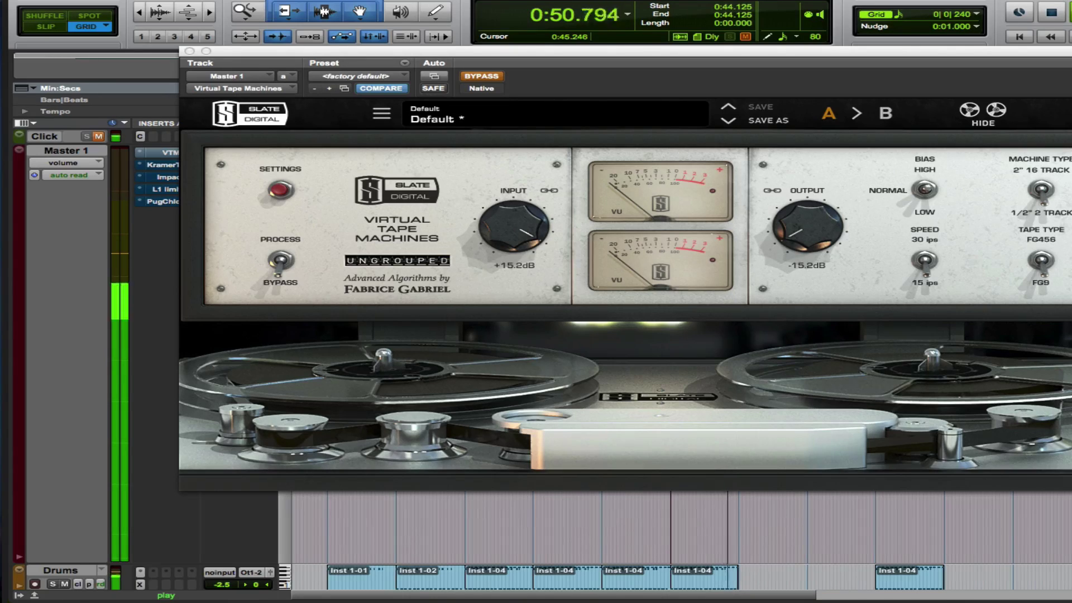
pyautogui.click(1051, 12)
pyautogui.click(488, 76)
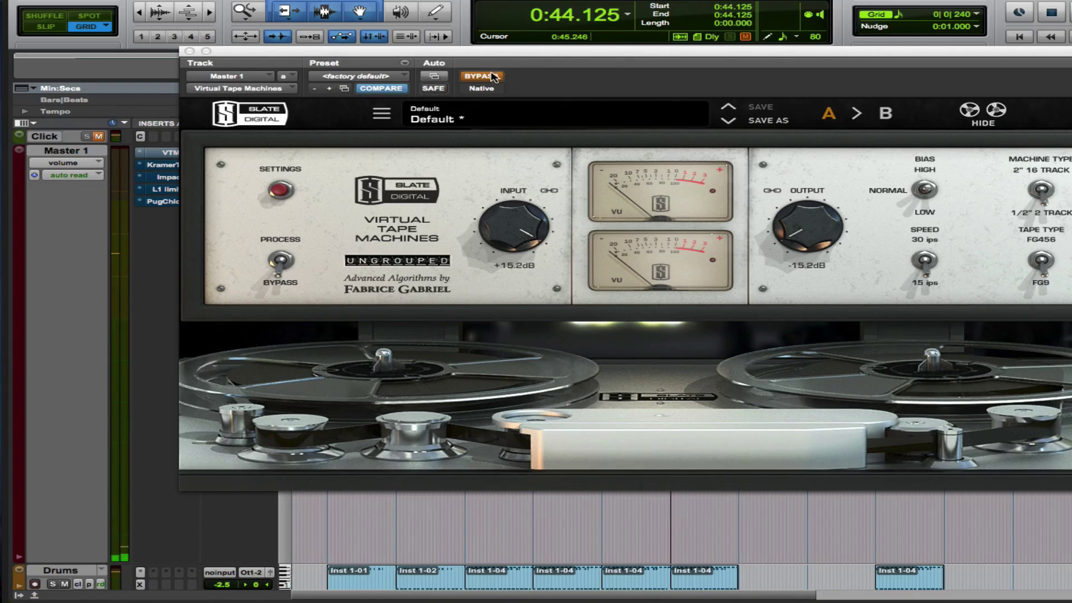
pyautogui.press('space')
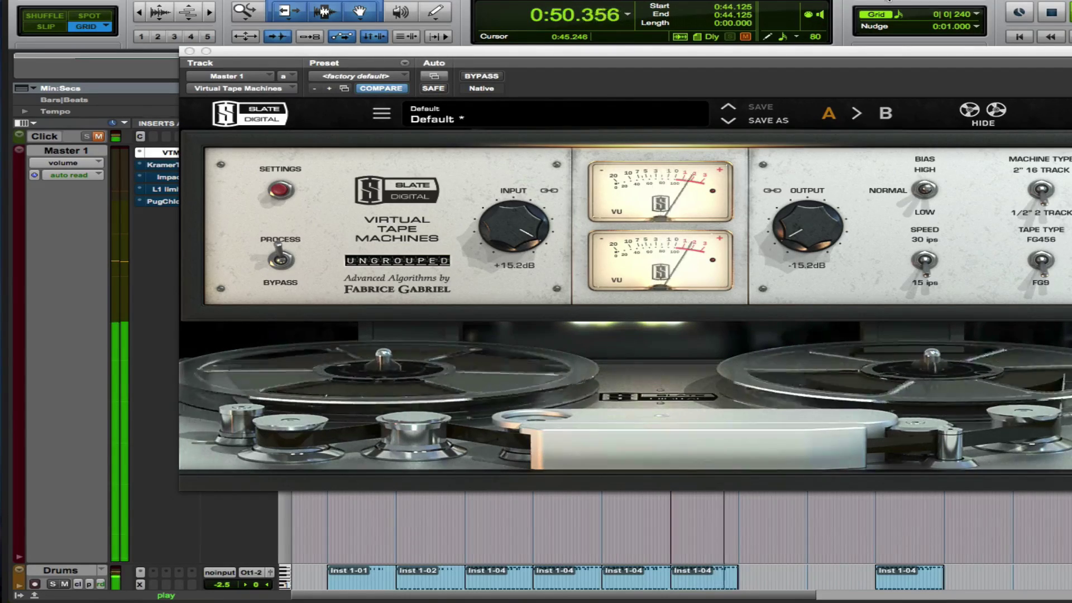
pyautogui.click(481, 76)
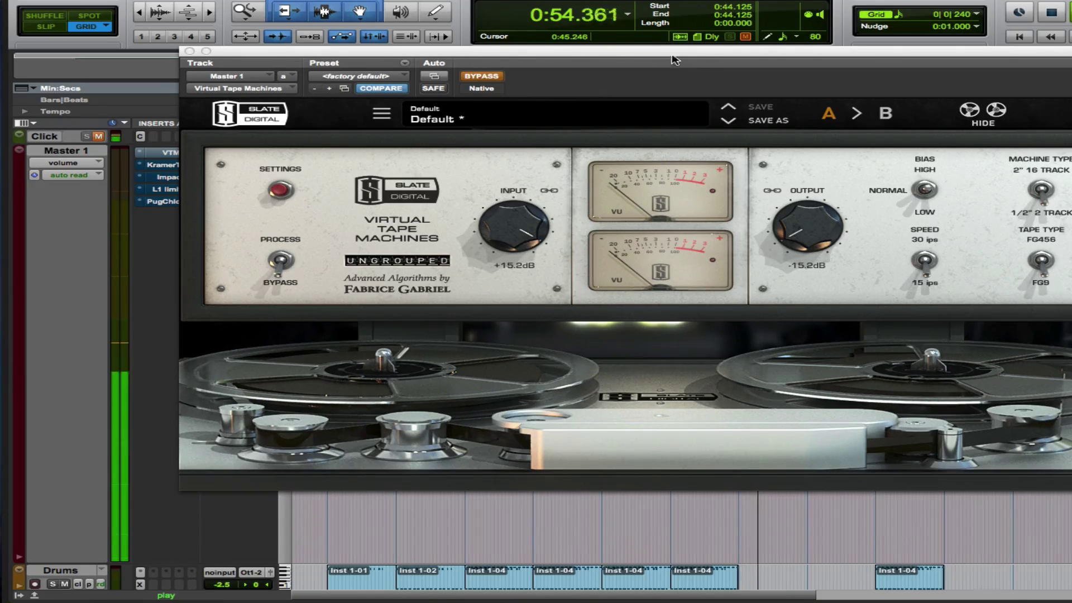
pyautogui.click(484, 77)
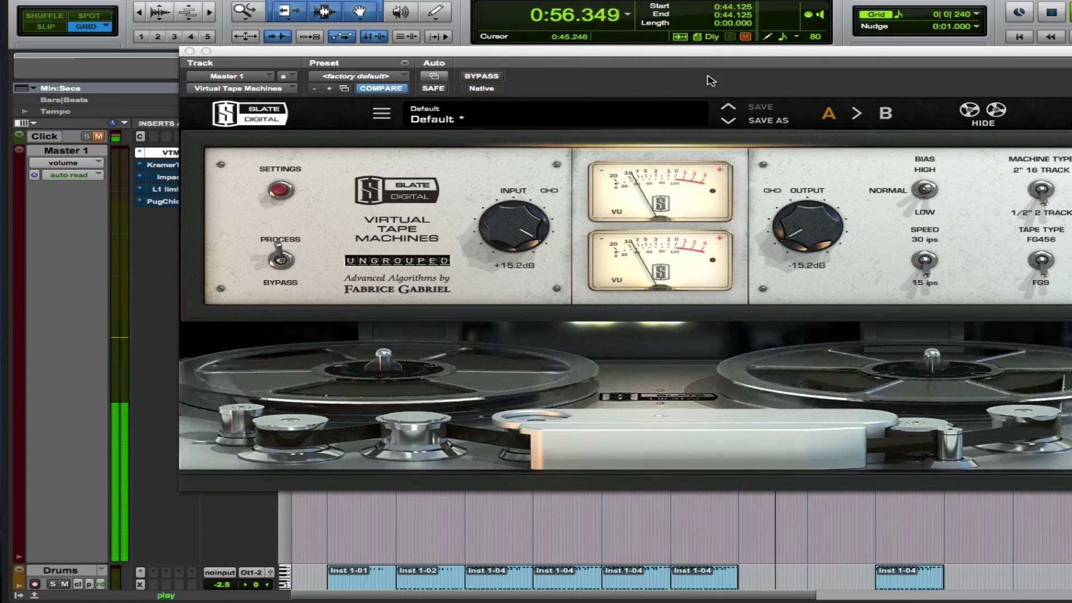
pyautogui.click(483, 76)
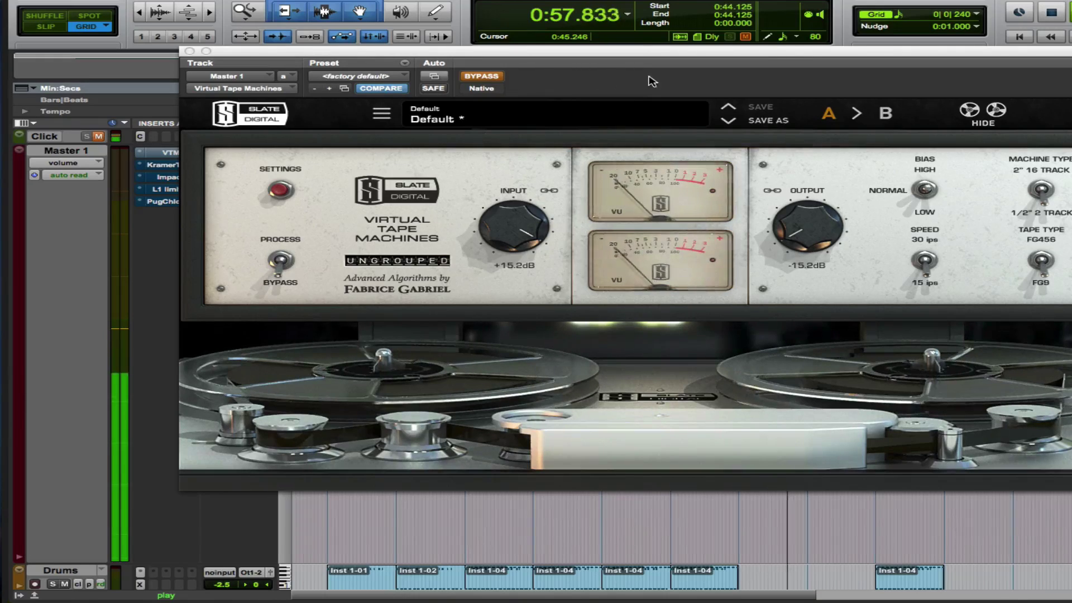
pyautogui.click(481, 76)
pyautogui.press('space')
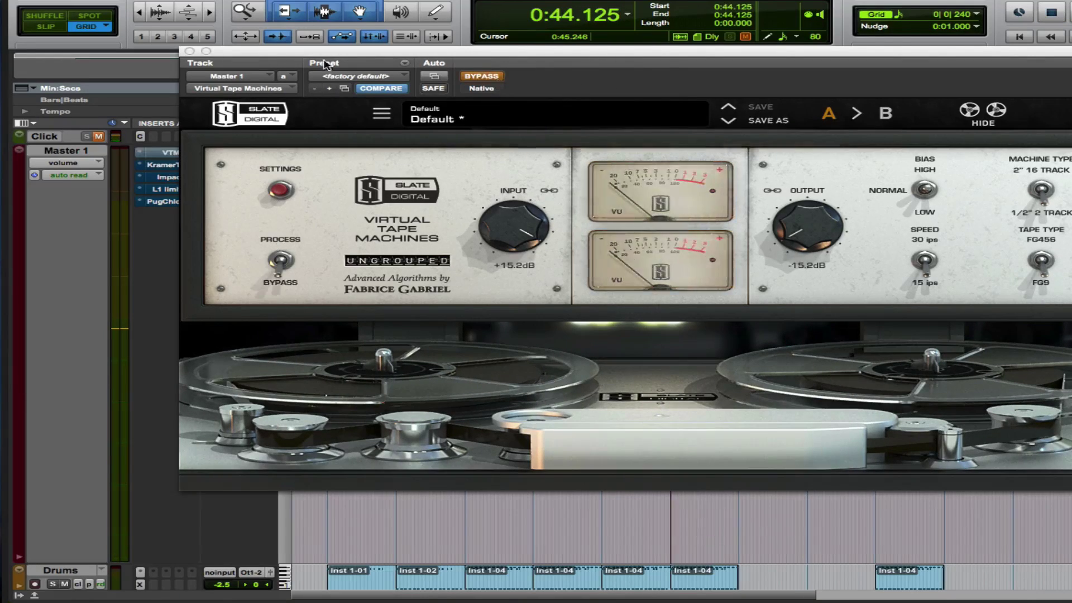
# Step: Swap to the Kramer Master Tape window and load its Mastering Clean and Open preset
pyautogui.click(190, 51)
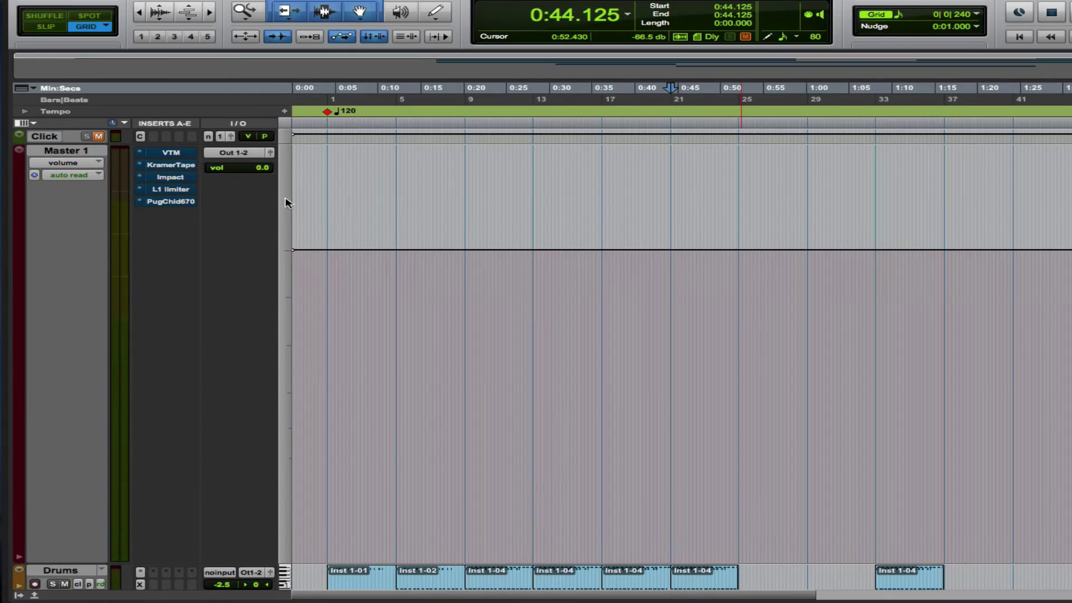
pyautogui.click(171, 165)
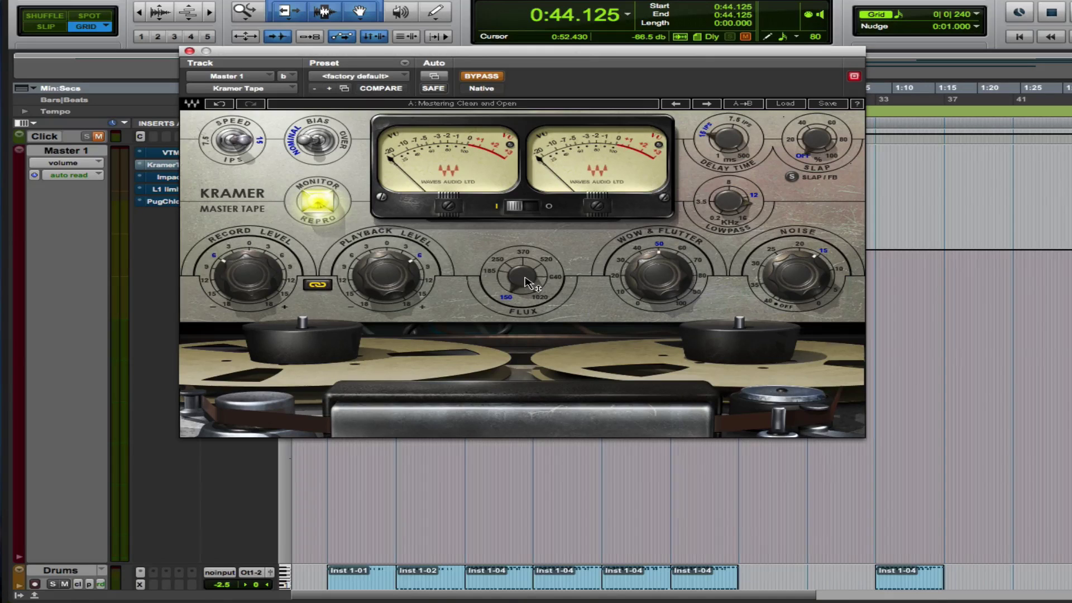
pyautogui.moveTo(569, 66); pyautogui.dragTo(655, 92)
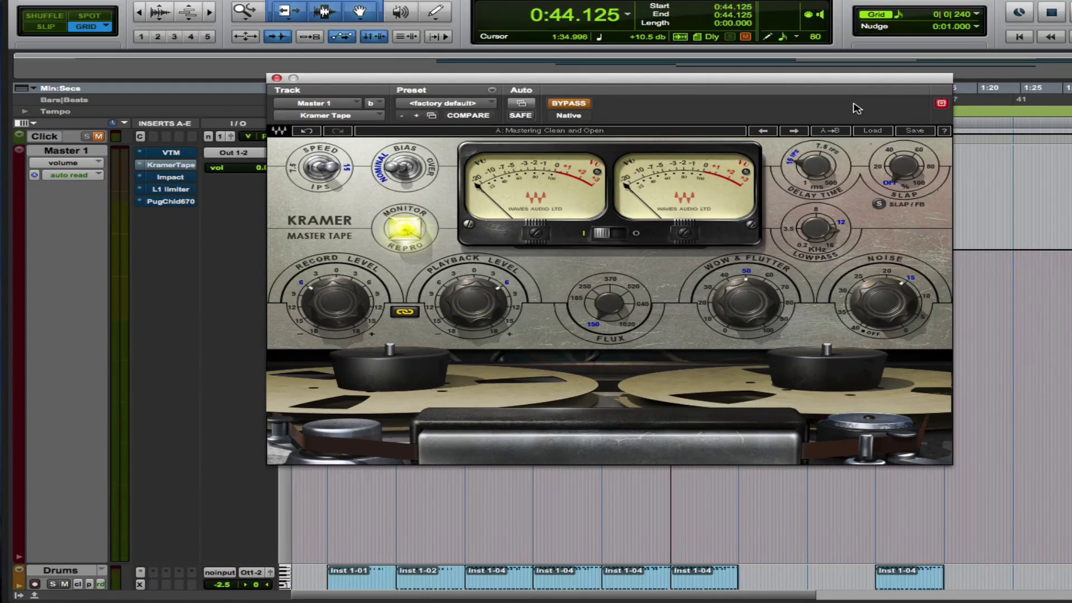
pyautogui.click(873, 131)
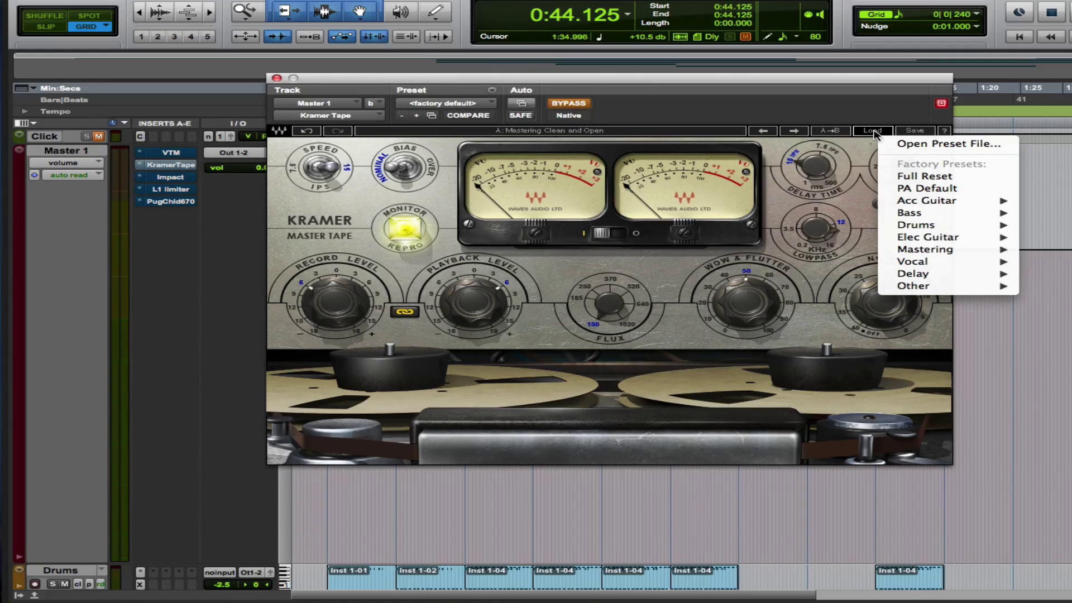
pyautogui.moveTo(960, 252)
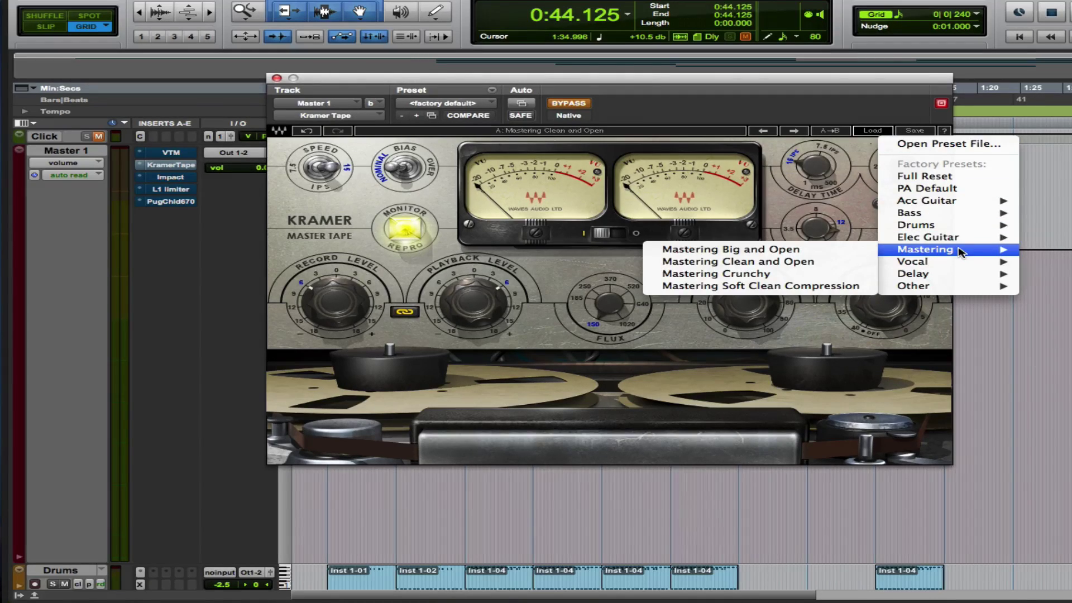
pyautogui.click(809, 268)
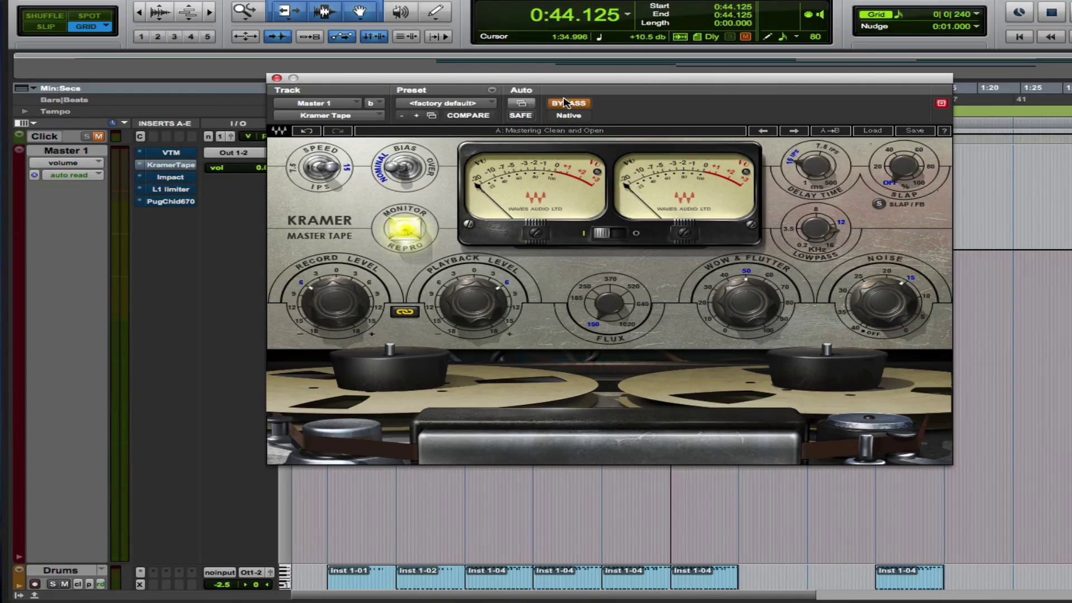
# Step: Play the drums toggling Kramer bypass repeatedly, stop at 0:44.125 with it bypassed, and close it
pyautogui.press('space')
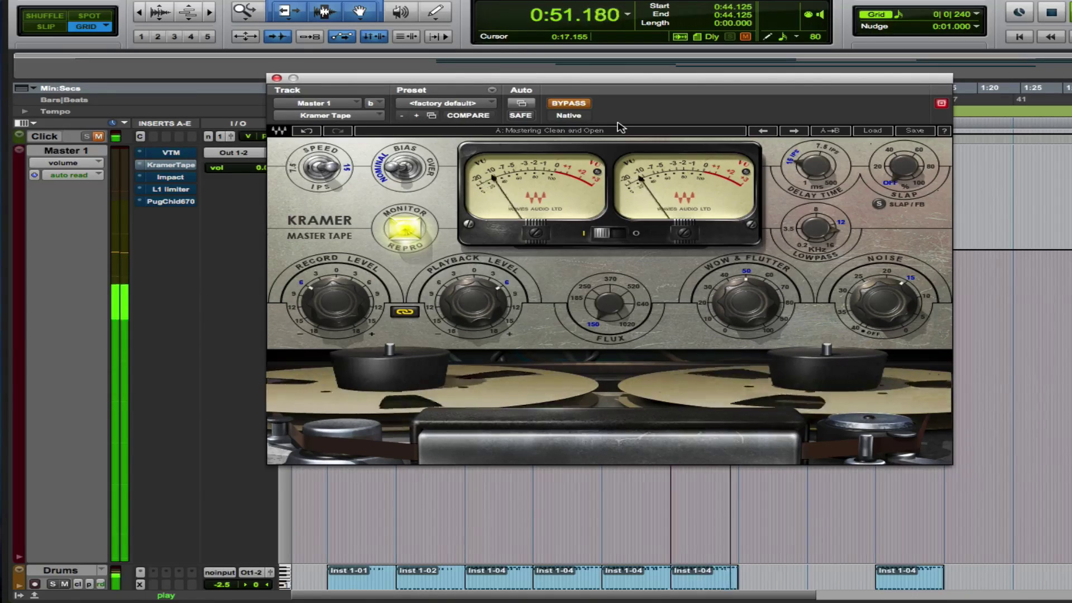
pyautogui.press('space')
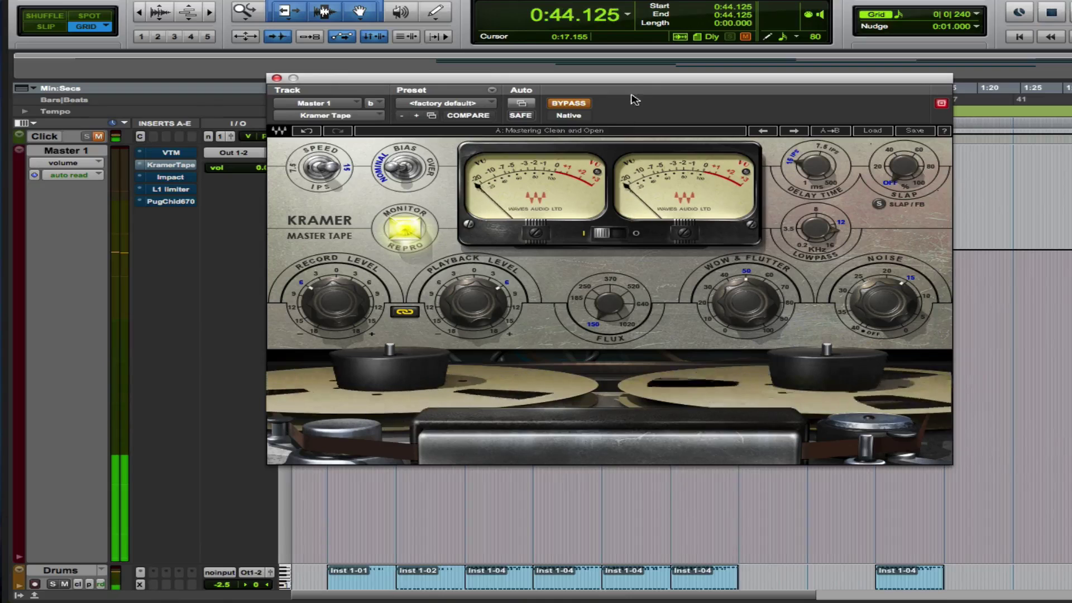
pyautogui.click(583, 101)
pyautogui.press('space')
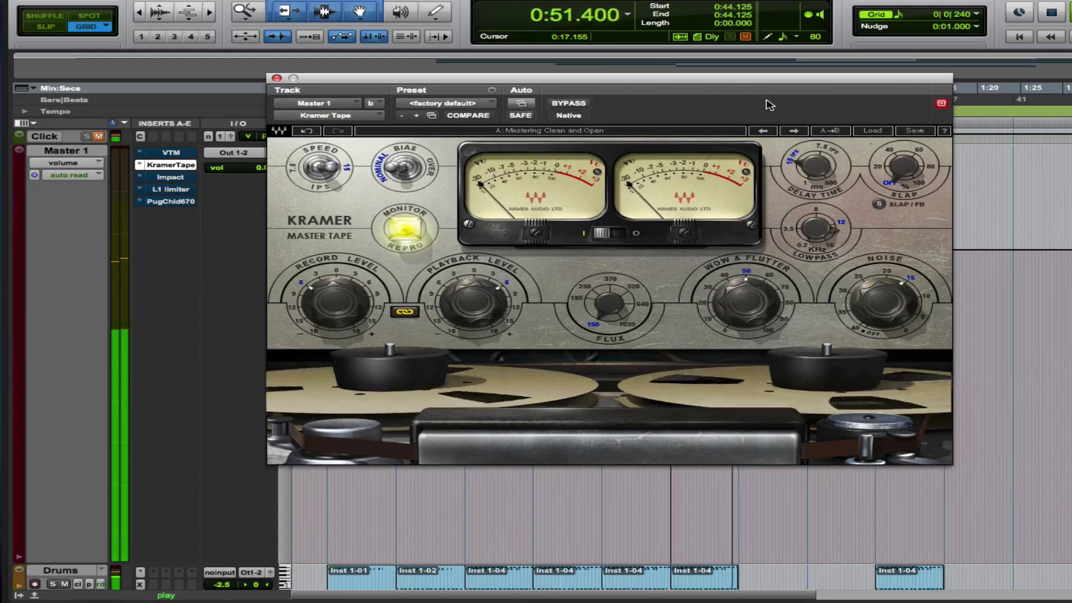
pyautogui.press('space')
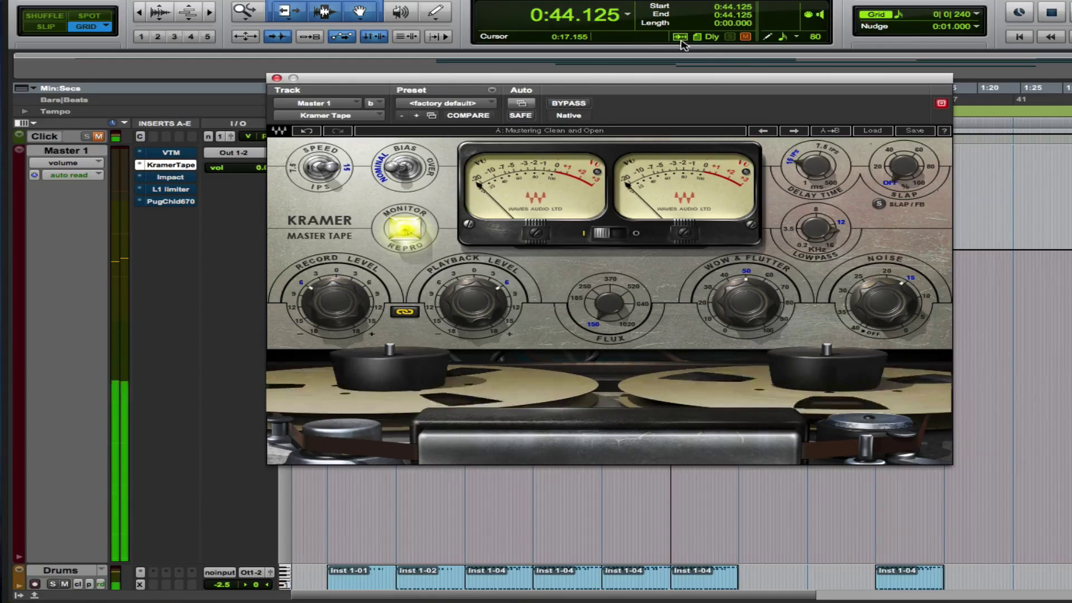
pyautogui.click(576, 104)
pyautogui.press('space')
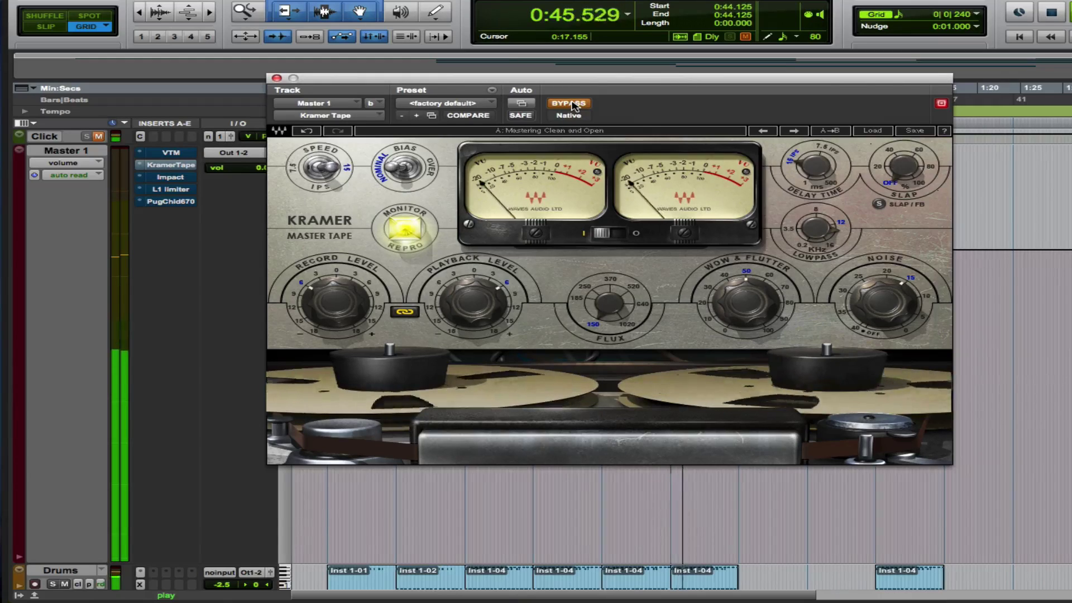
pyautogui.click(575, 103)
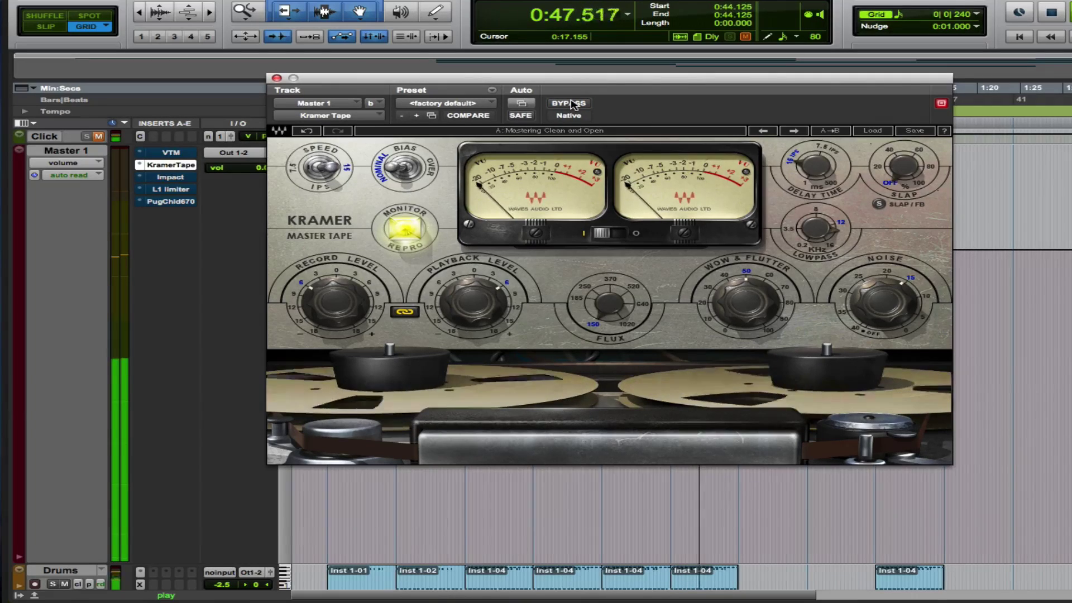
pyautogui.click(572, 104)
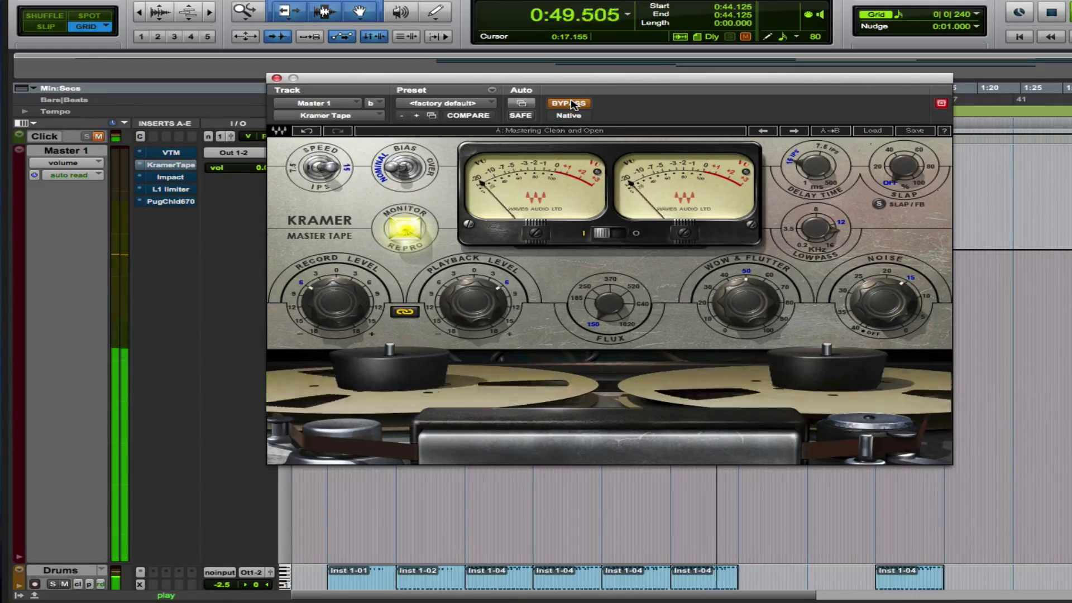
pyautogui.click(572, 104)
pyautogui.click(572, 104)
pyautogui.press('space')
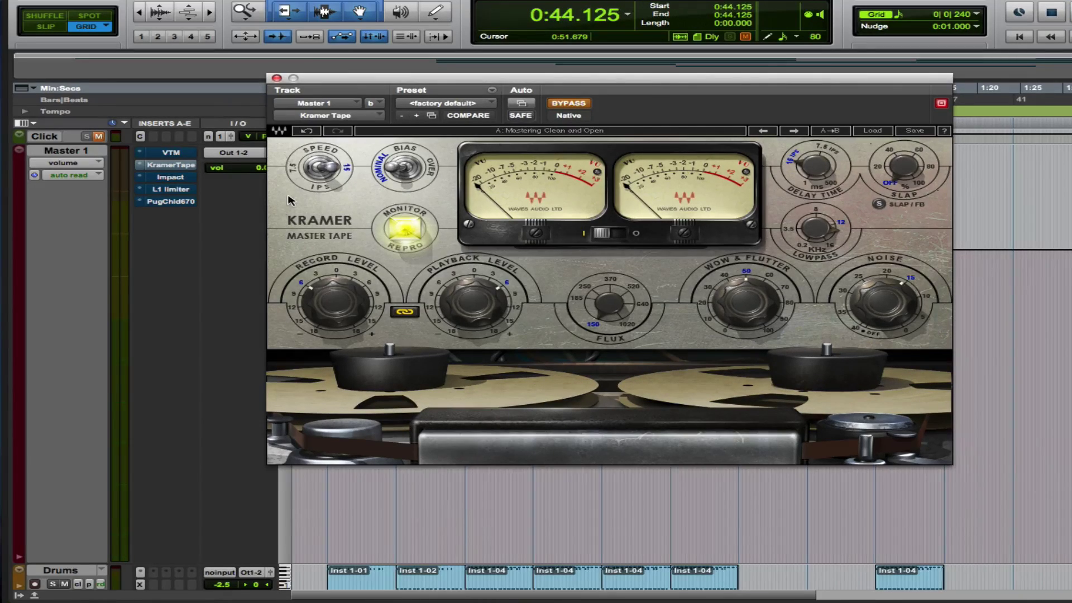
pyautogui.click(277, 79)
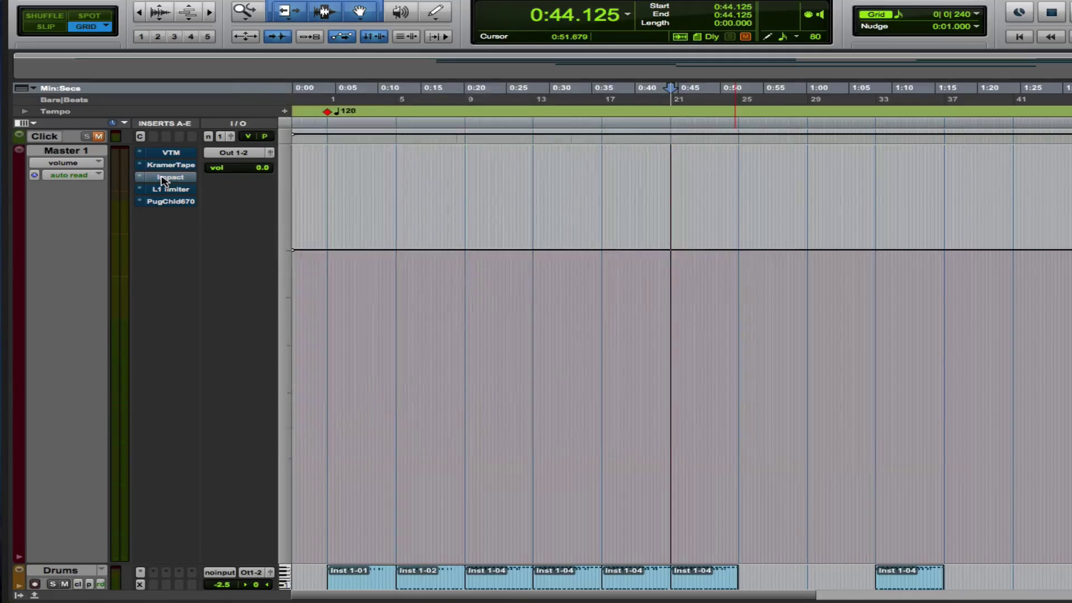
# Step: Open Impact on Master 1 and play the drums with the compressor switched on, then bypassed
pyautogui.click(170, 177)
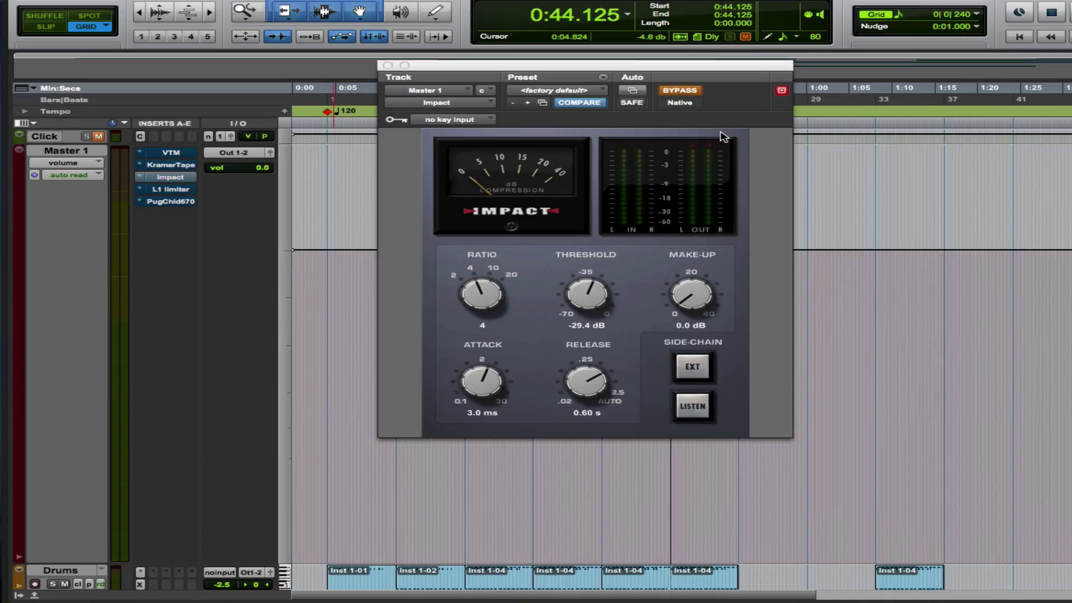
pyautogui.press('space')
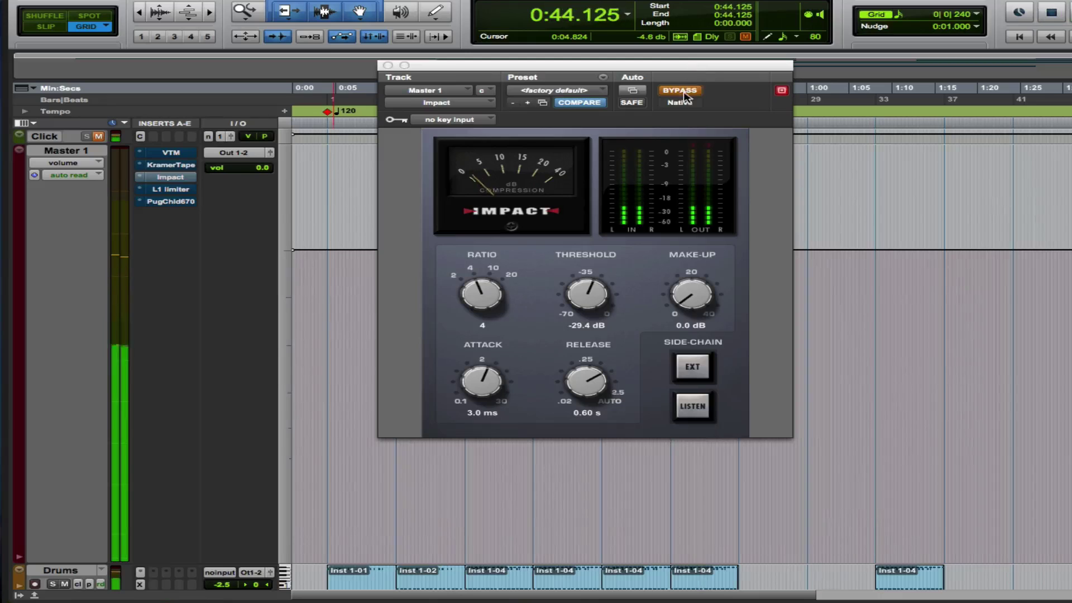
pyautogui.click(681, 90)
pyautogui.press('space')
pyautogui.press('space')
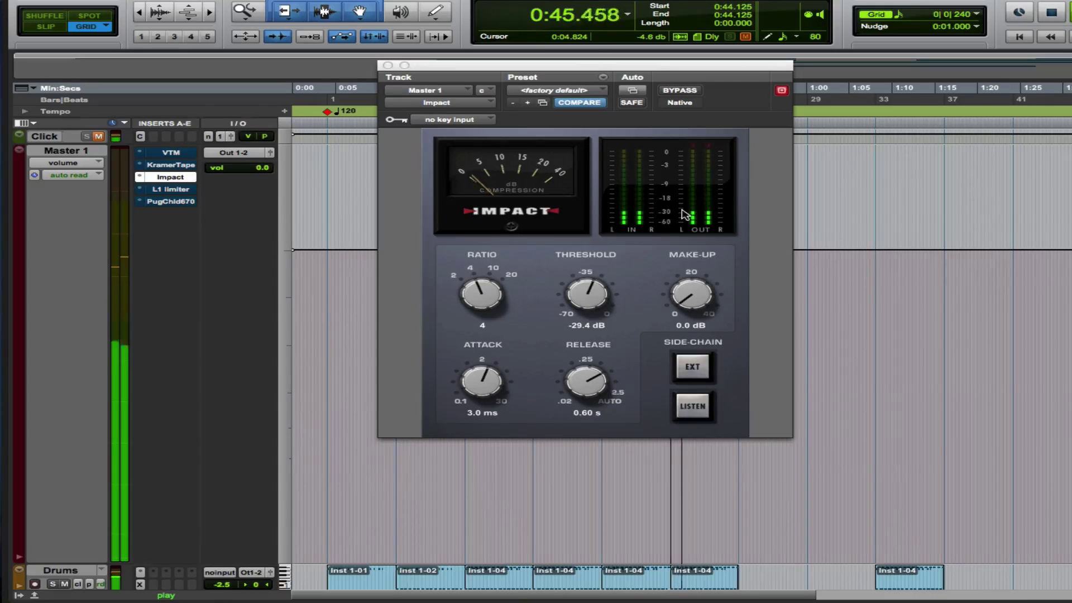
pyautogui.click(680, 90)
pyautogui.press('space')
pyautogui.press('space')
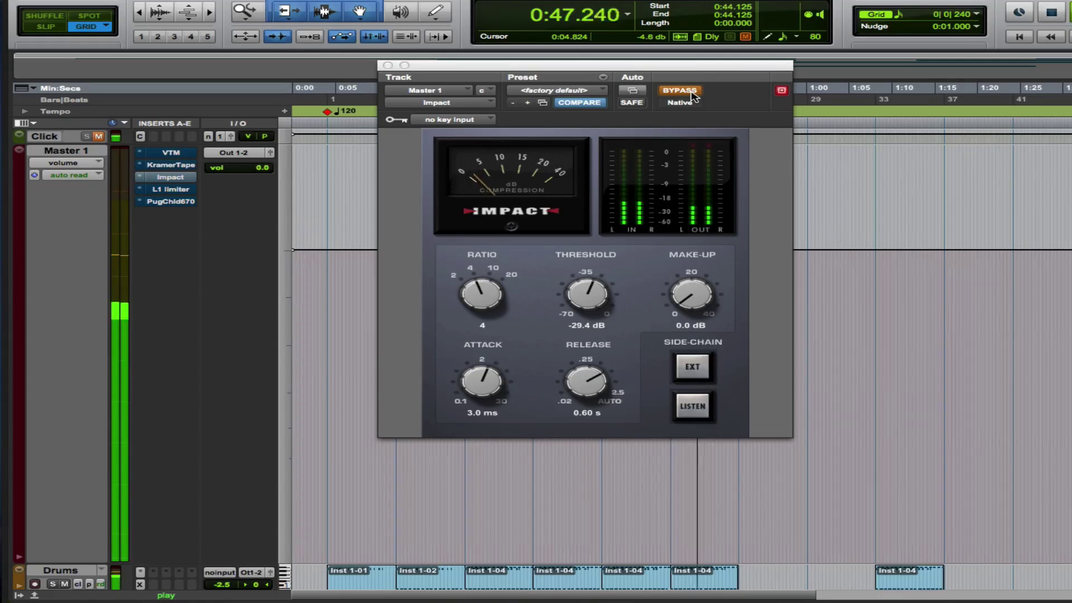
pyautogui.press('space')
# Step: With Impact active, drag its threshold from -27.1 down to -34.6 dB during playback, briefly bypassing to compare
pyautogui.moveTo(593, 284); pyautogui.dragTo(583, 286)
pyautogui.press('space')
pyautogui.click(678, 91)
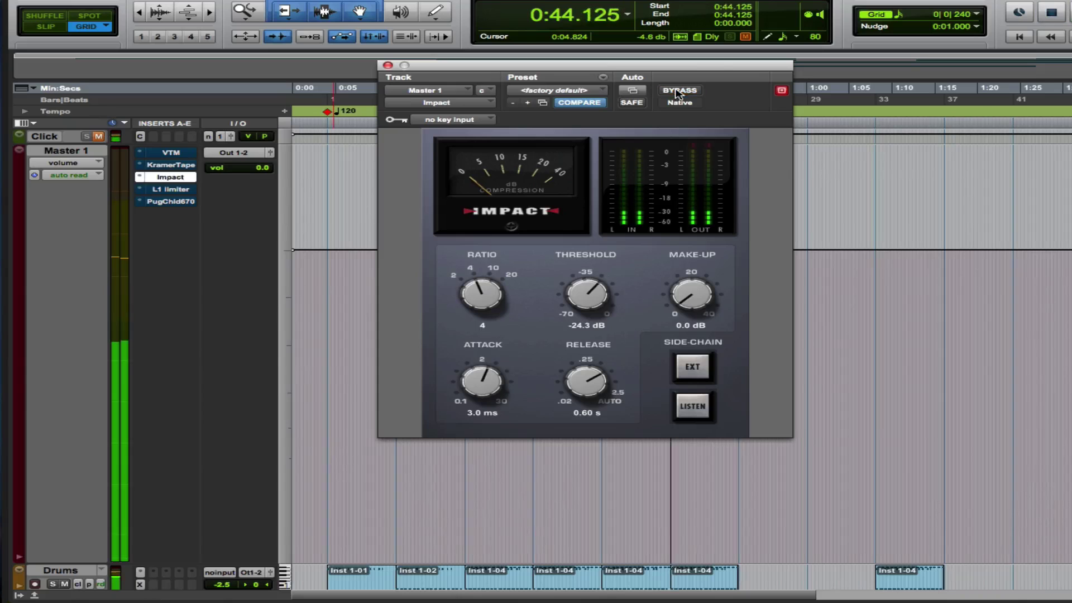
pyautogui.press('space')
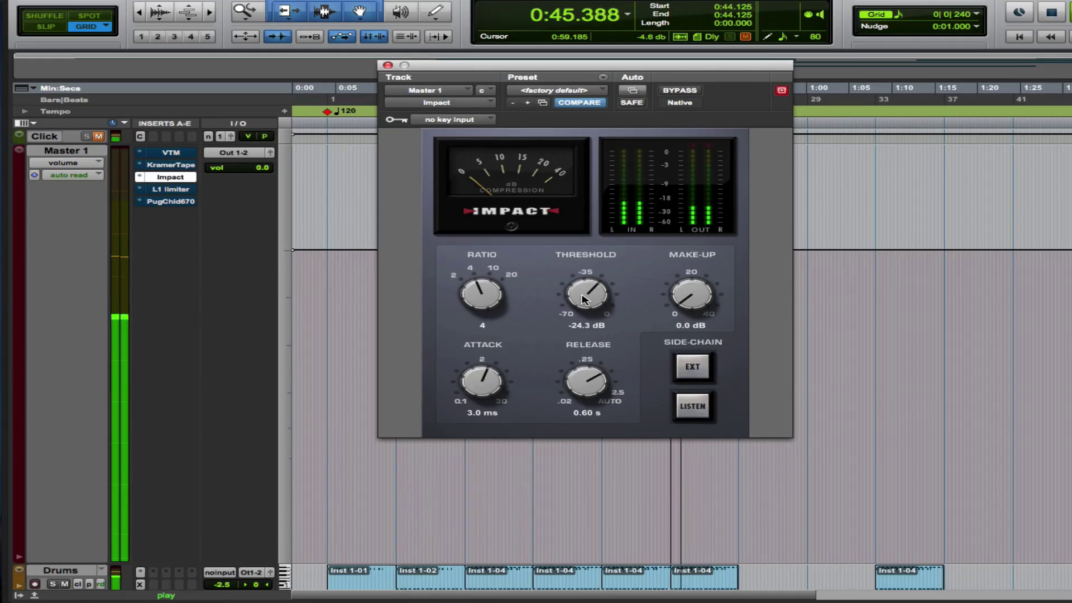
pyautogui.moveTo(580, 308); pyautogui.dragTo(581, 330)
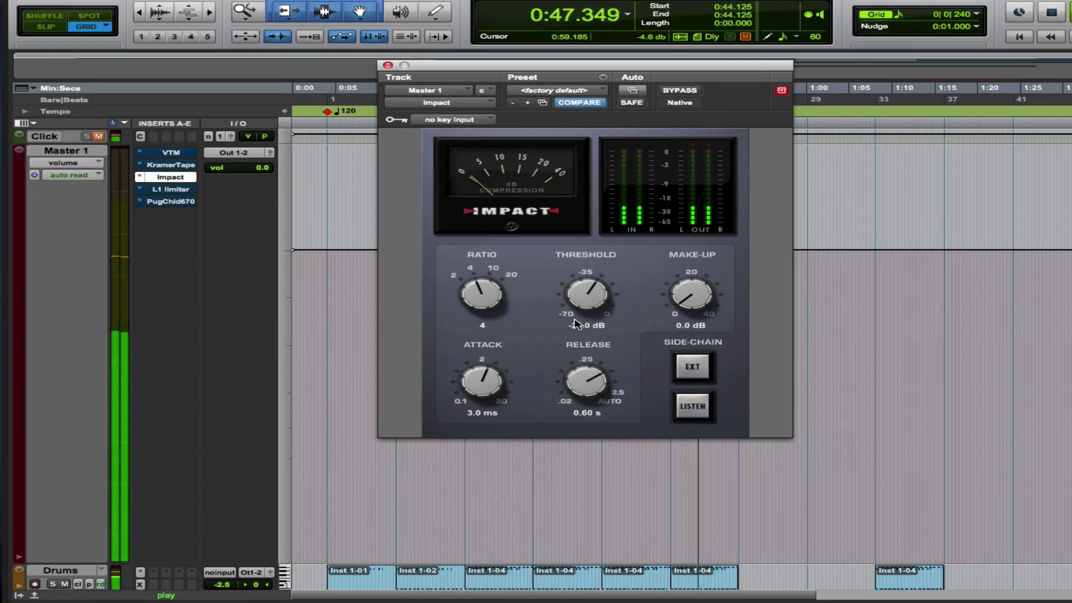
pyautogui.moveTo(583, 290); pyautogui.dragTo(565, 315)
pyautogui.press('space')
pyautogui.press('space')
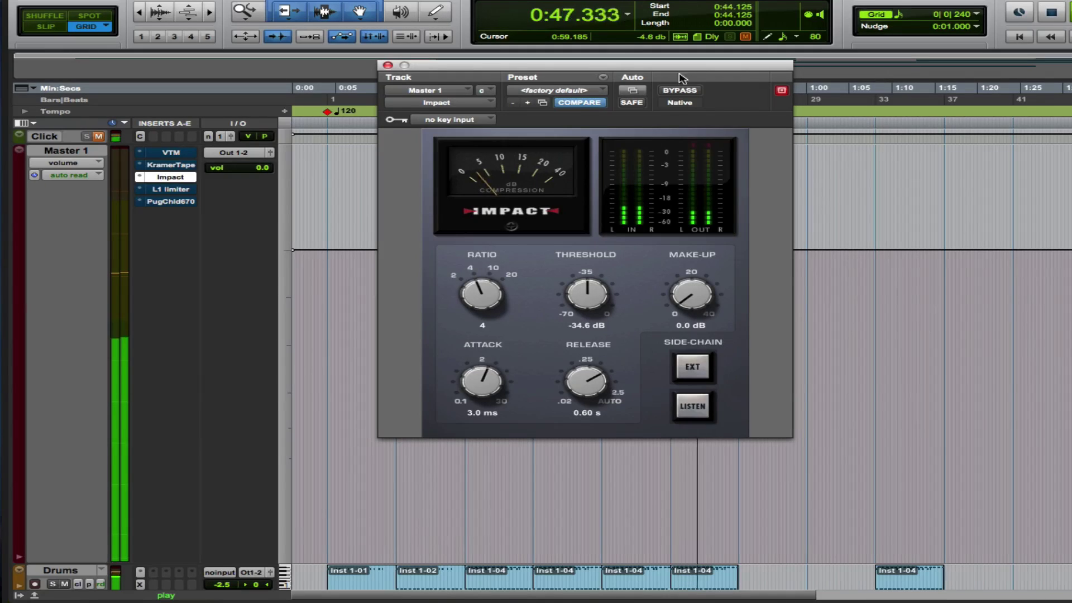
pyautogui.click(691, 93)
pyautogui.click(691, 93)
# Step: Adjust Impact's make-up gain between 3.0 and about 8 dB while toggling its bypass
pyautogui.moveTo(683, 293); pyautogui.dragTo(683, 275)
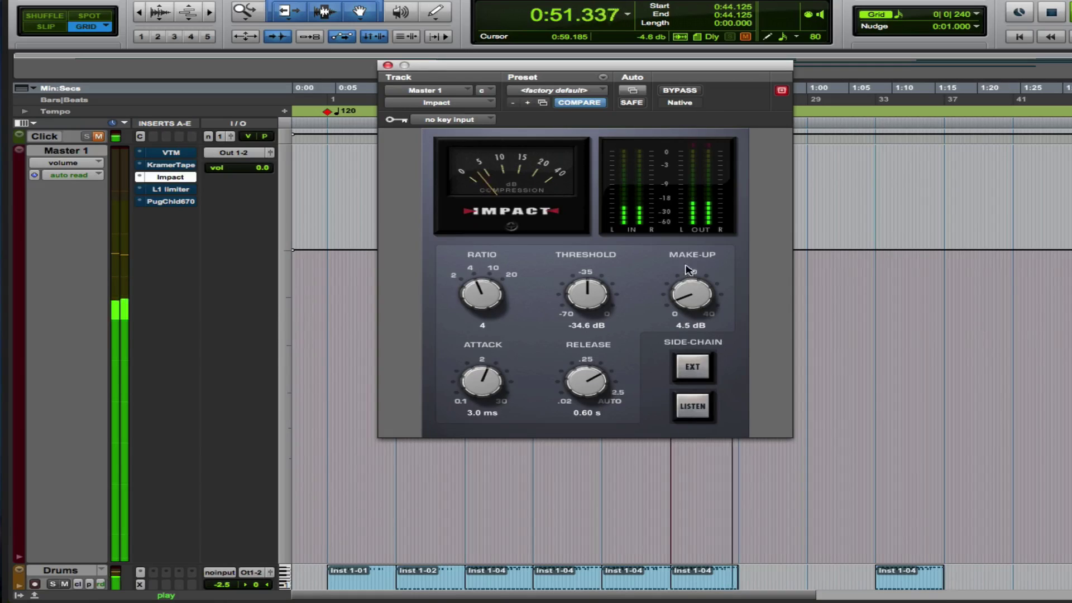
pyautogui.click(695, 94)
pyautogui.press('space')
pyautogui.press('space')
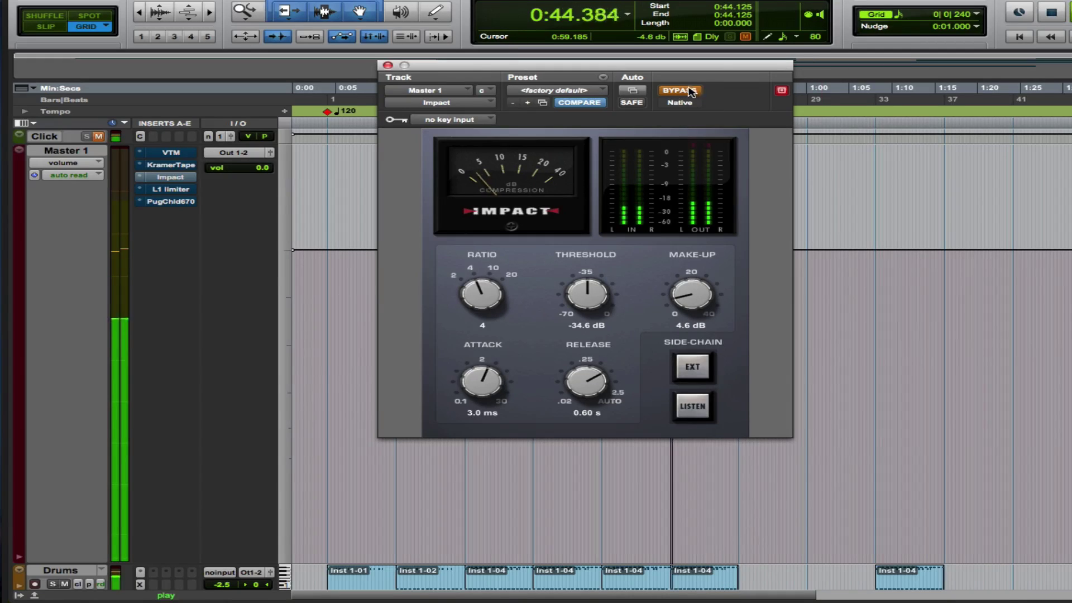
pyautogui.click(692, 92)
pyautogui.click(692, 93)
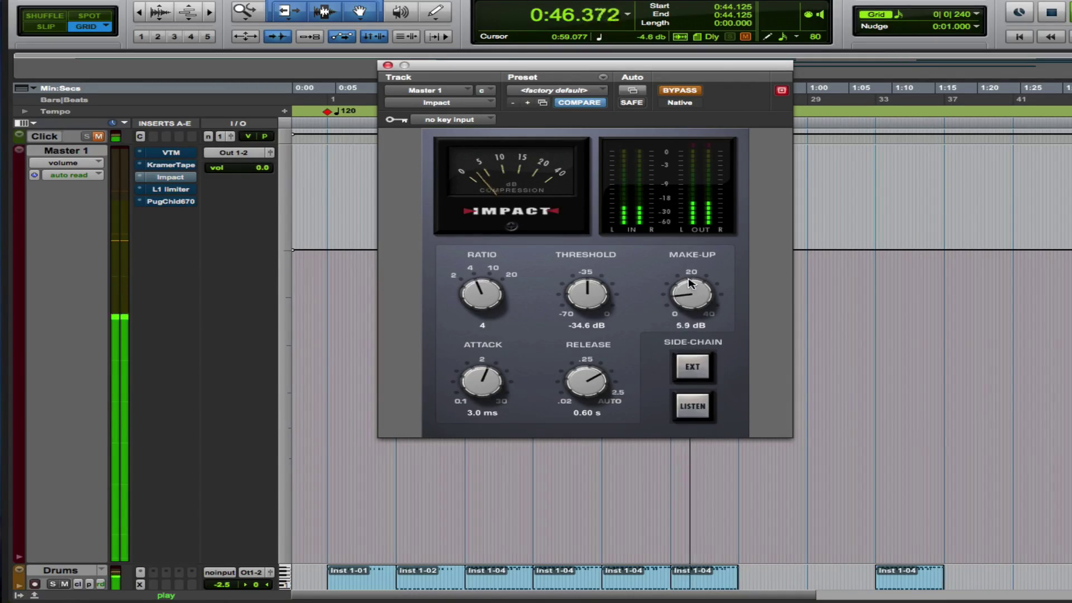
pyautogui.moveTo(692, 278); pyautogui.dragTo(686, 335)
pyautogui.click(697, 91)
# Step: Replay the drums toggling Impact bypass, then stop at 0:44.125 with the compressor active
pyautogui.press('space')
pyautogui.press('space')
pyautogui.click(695, 91)
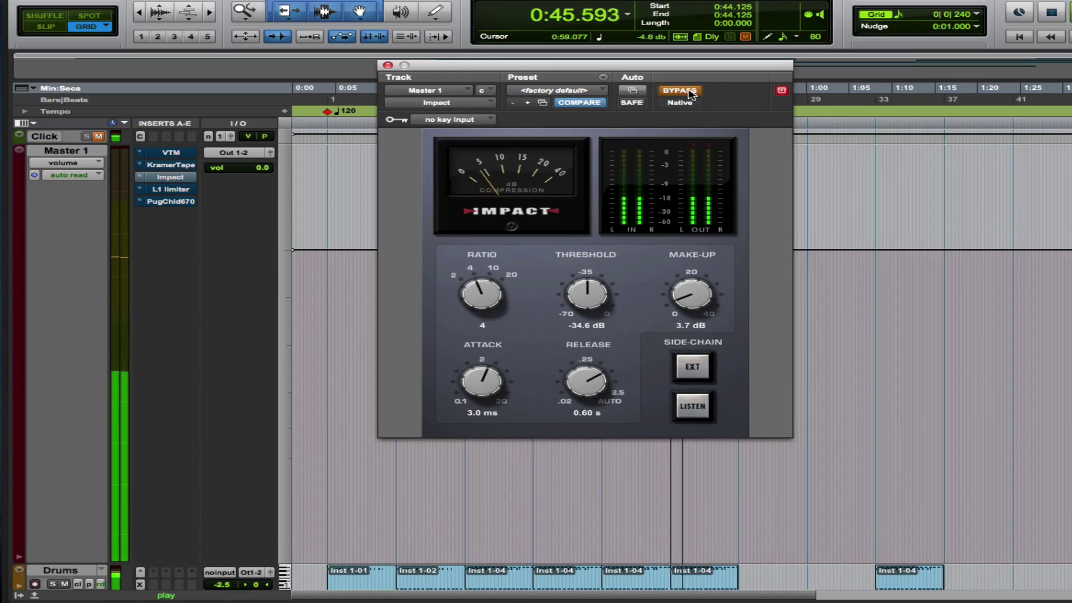
pyautogui.click(691, 91)
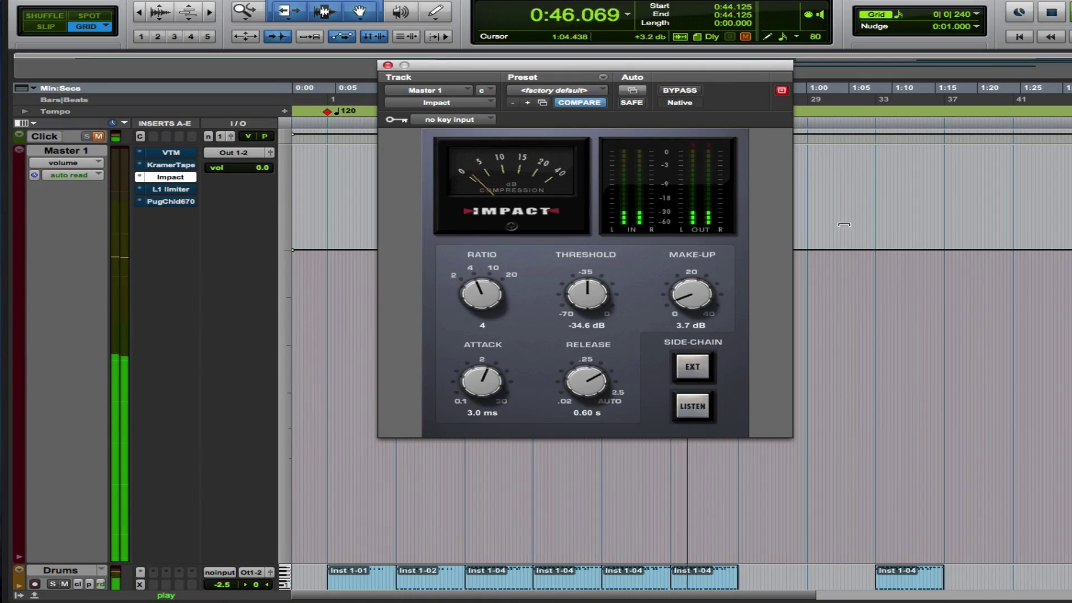
pyautogui.click(695, 91)
pyautogui.click(692, 92)
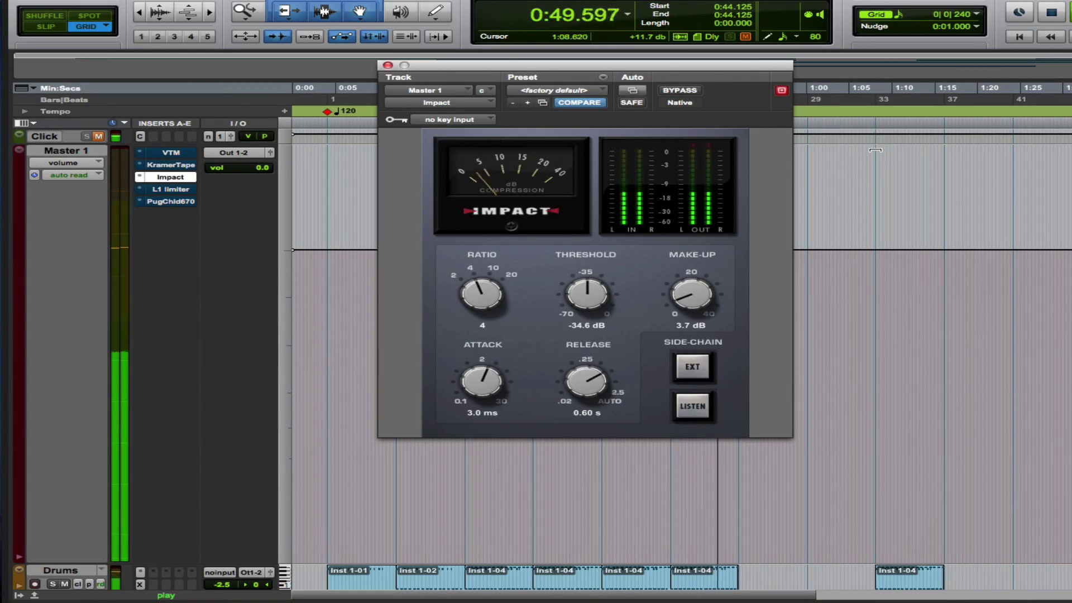
pyautogui.press('space')
pyautogui.click(262, 256)
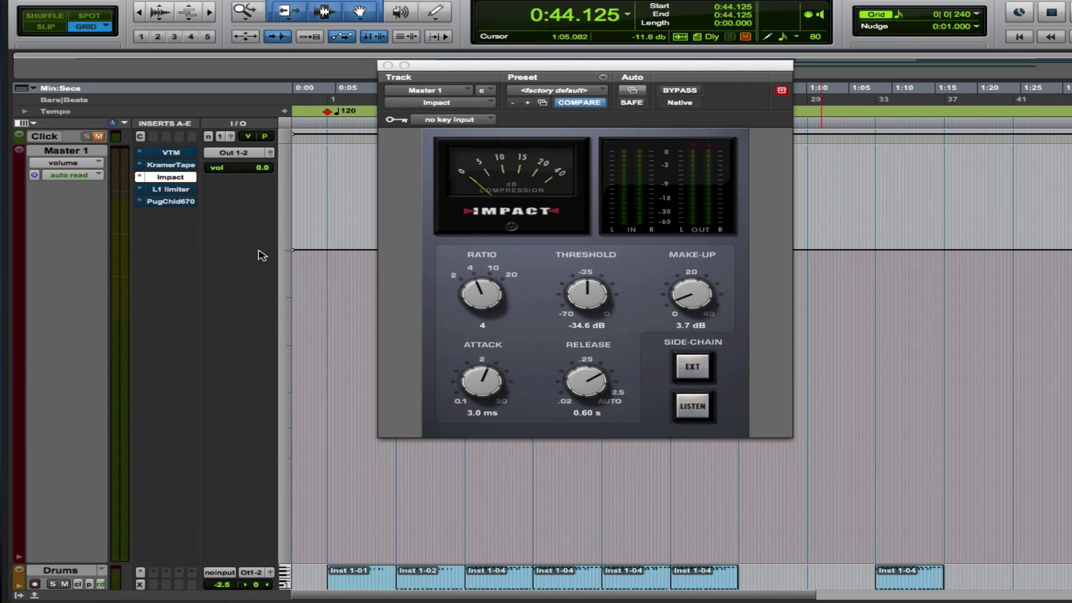
# Step: Close the Impact window with Cmd+W and open the bypassed L1 limiter on Master 1
pyautogui.press('super+w')
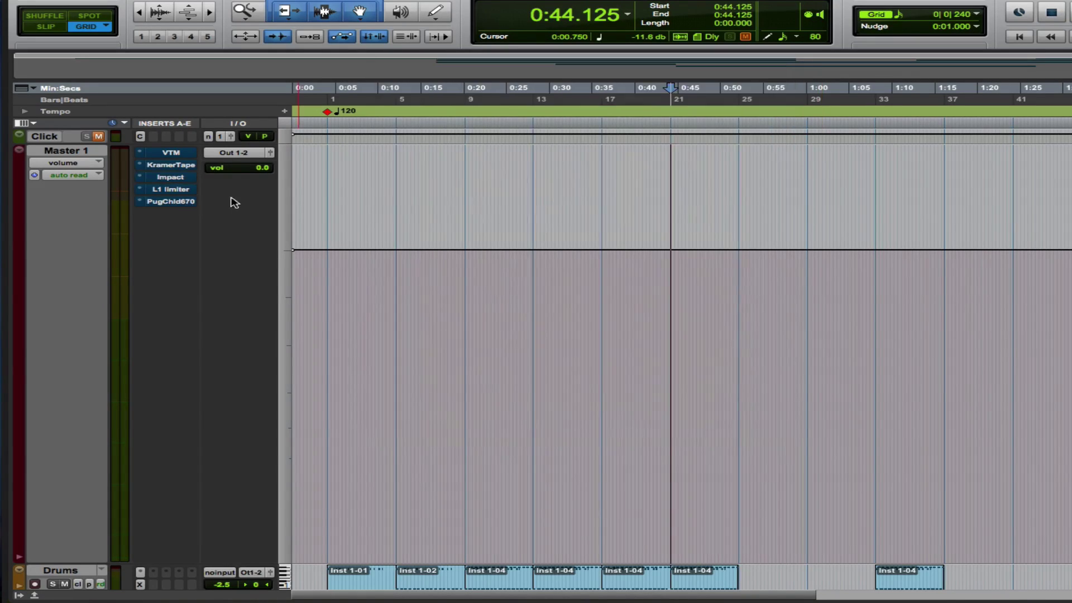
pyautogui.click(173, 190)
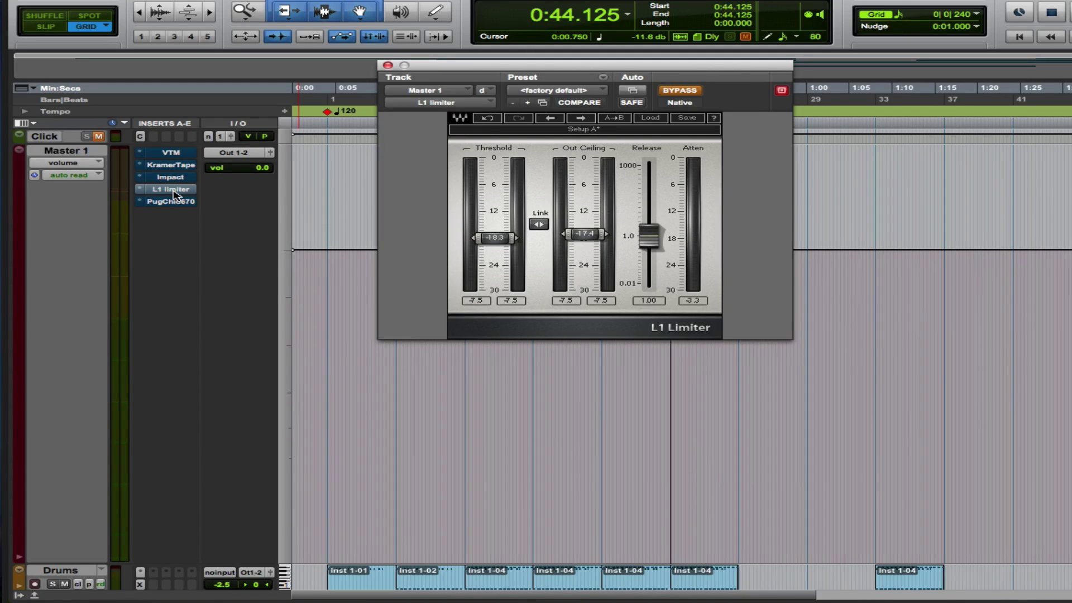
# Step: Play the drums toggling L1 limiter bypass several times, leave it active, then open PuigChild 670
pyautogui.click(296, 248)
pyautogui.press('space')
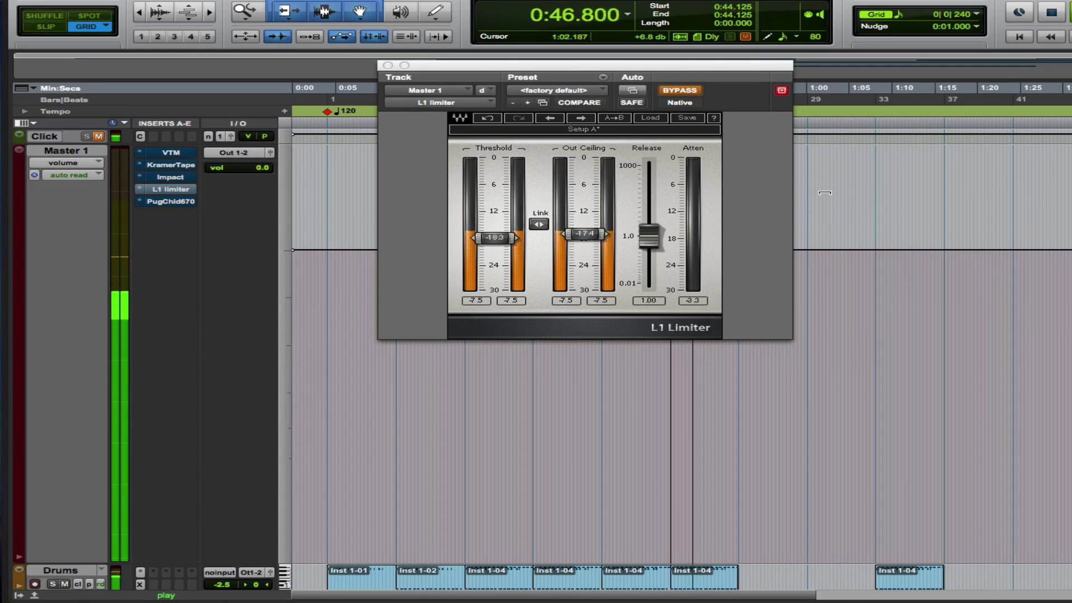
pyautogui.click(685, 91)
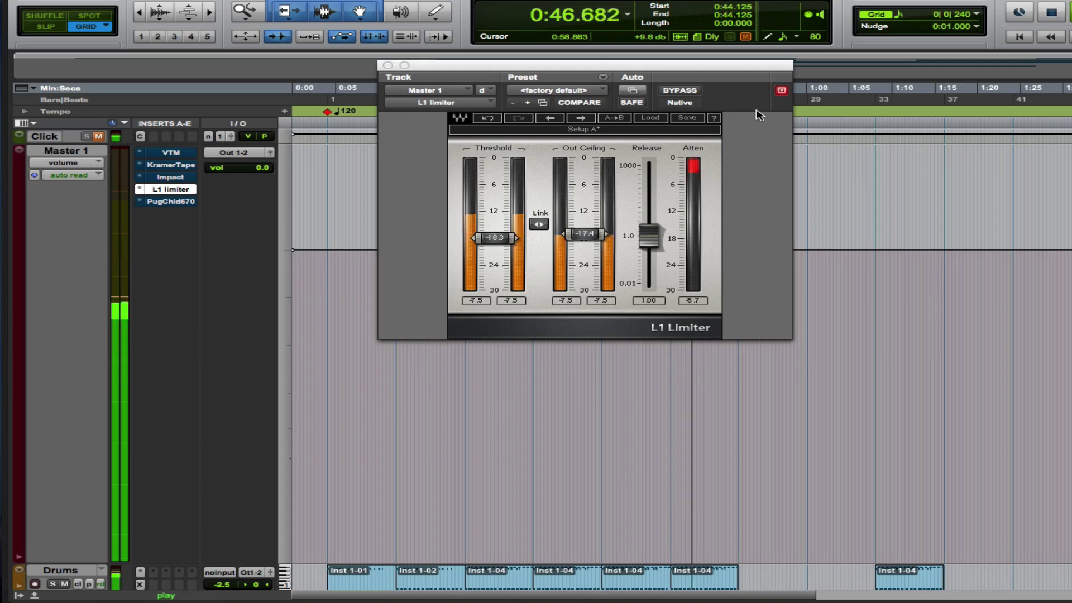
pyautogui.click(692, 91)
pyautogui.click(688, 91)
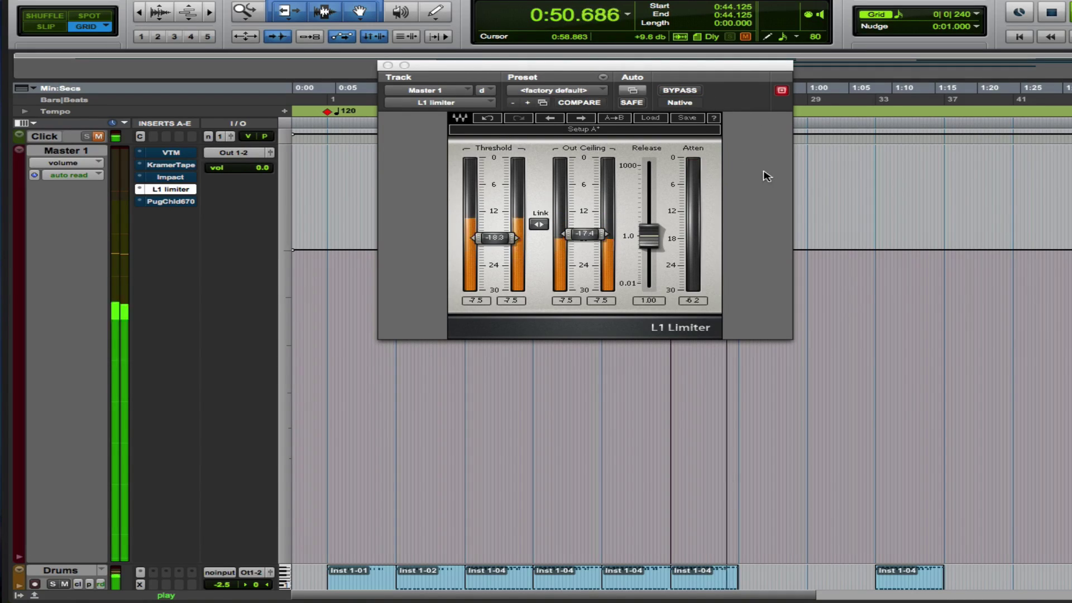
pyautogui.press('space')
pyautogui.press('space')
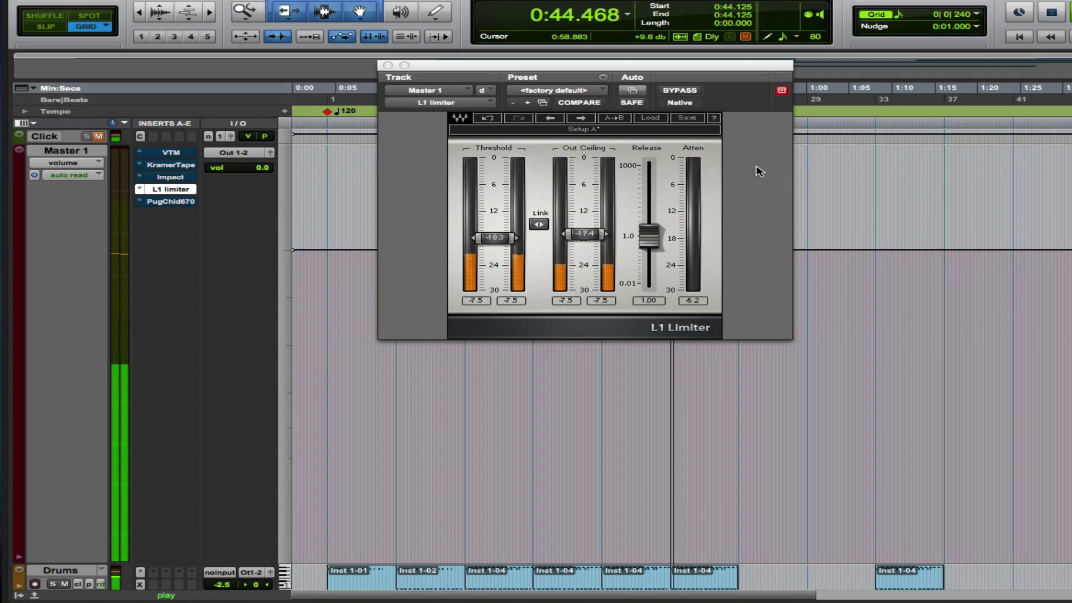
pyautogui.click(688, 91)
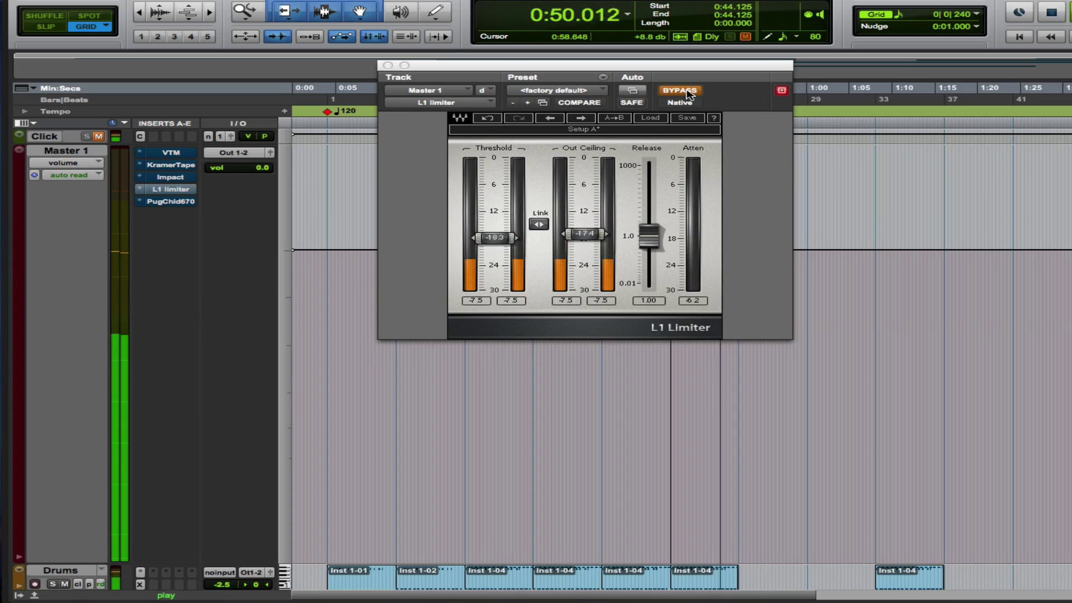
pyautogui.click(688, 91)
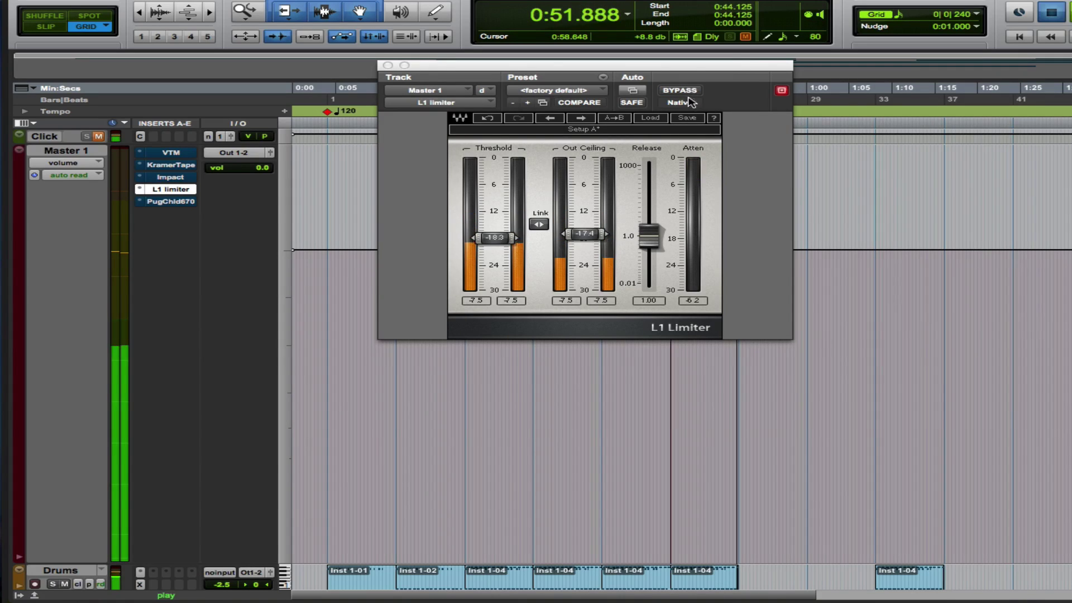
pyautogui.press('space')
pyautogui.click(176, 203)
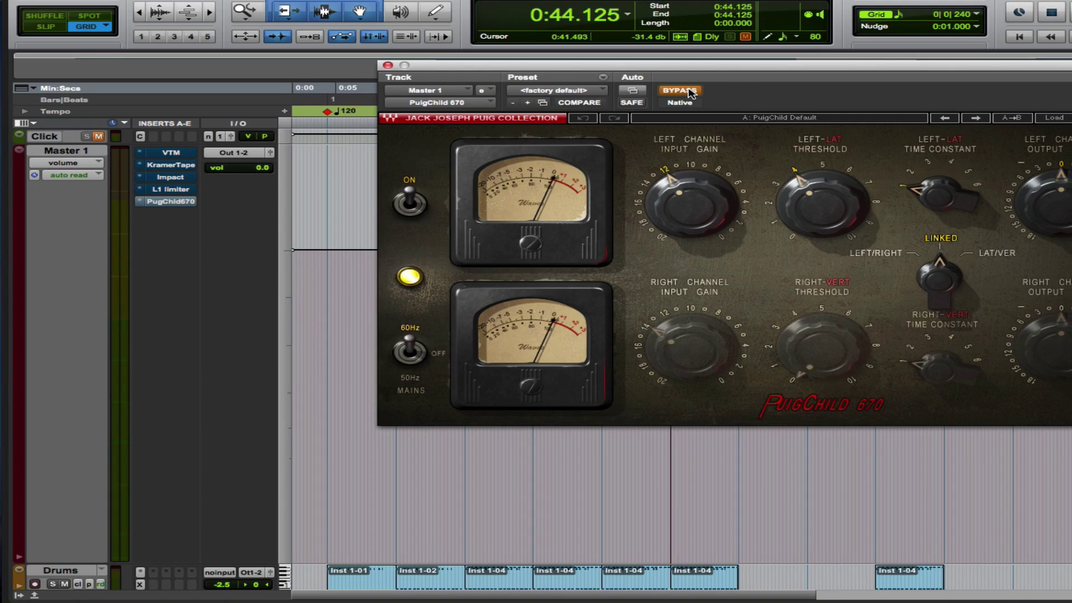
# Step: Start drum playback and drag the PuigChild 670 window fully onto the screen
pyautogui.press('space')
pyautogui.moveTo(692, 69); pyautogui.dragTo(613, 107)
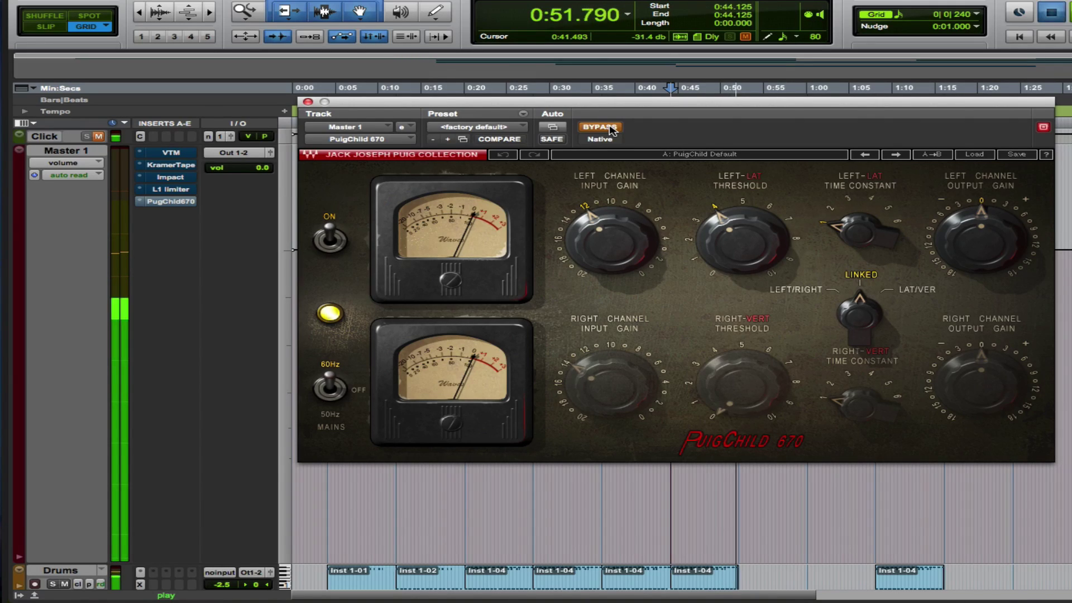
# Step: Turn PuigChild 670 on and toggle its bypass repeatedly while the drums play
pyautogui.click(612, 129)
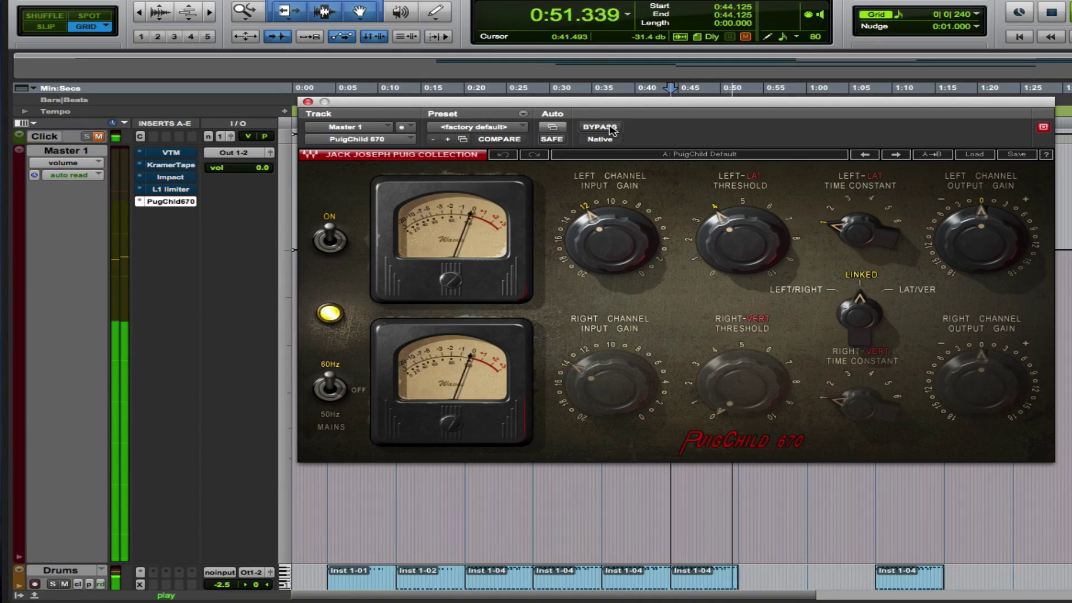
pyautogui.click(613, 130)
pyautogui.press('space')
pyautogui.press('space')
pyautogui.click(612, 130)
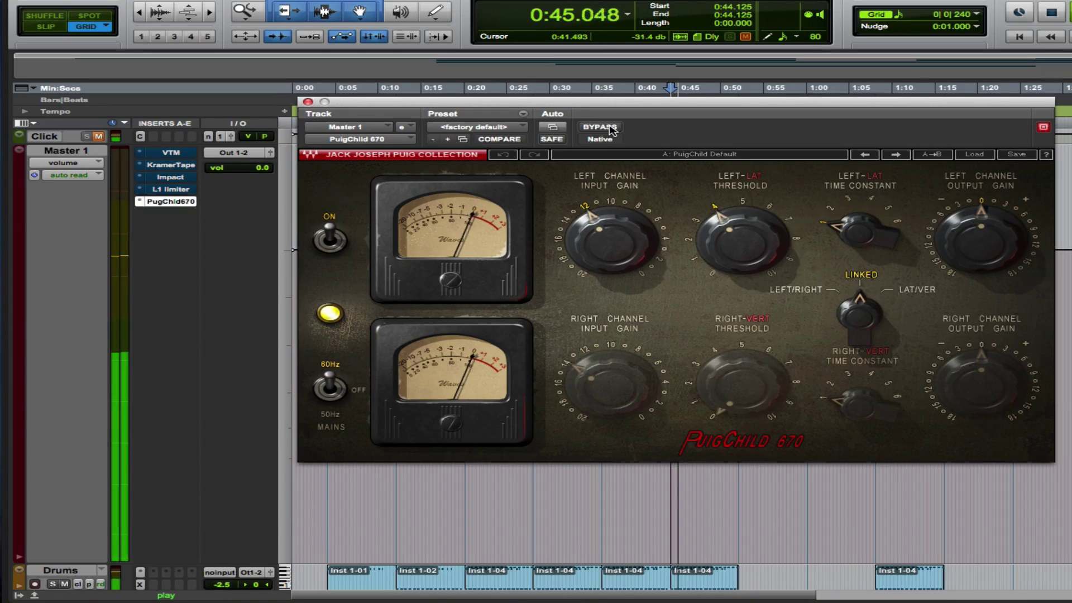
pyautogui.click(612, 129)
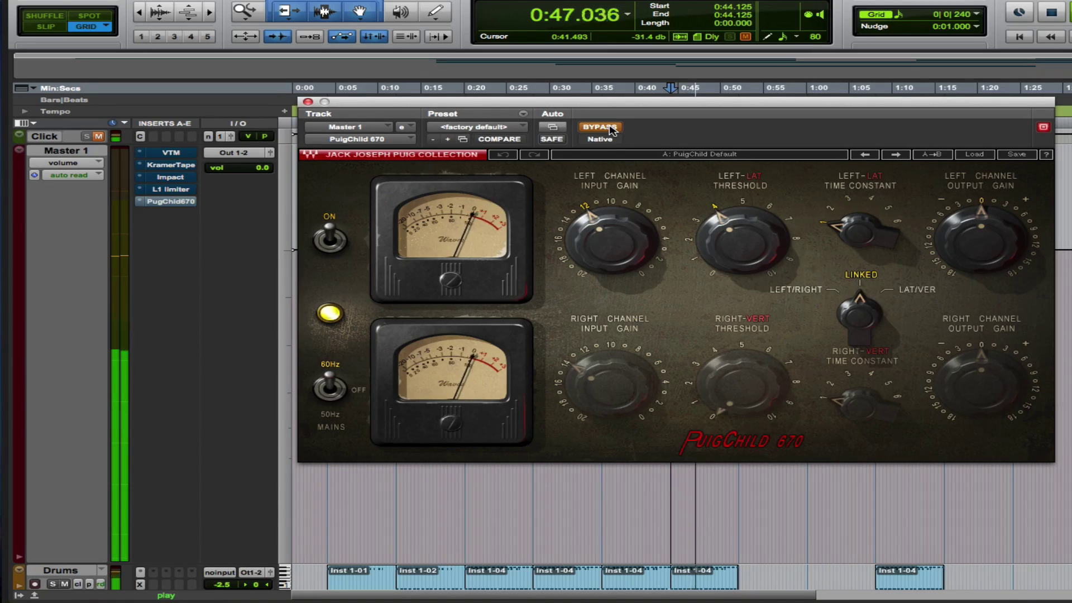
pyautogui.click(612, 129)
pyautogui.click(613, 130)
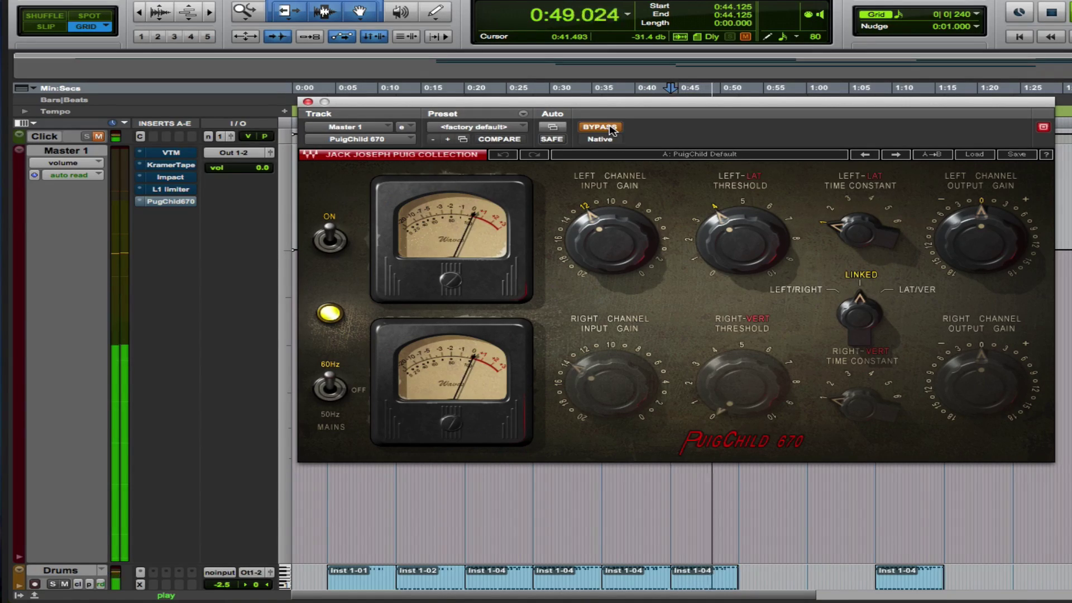
pyautogui.click(613, 129)
pyautogui.click(612, 129)
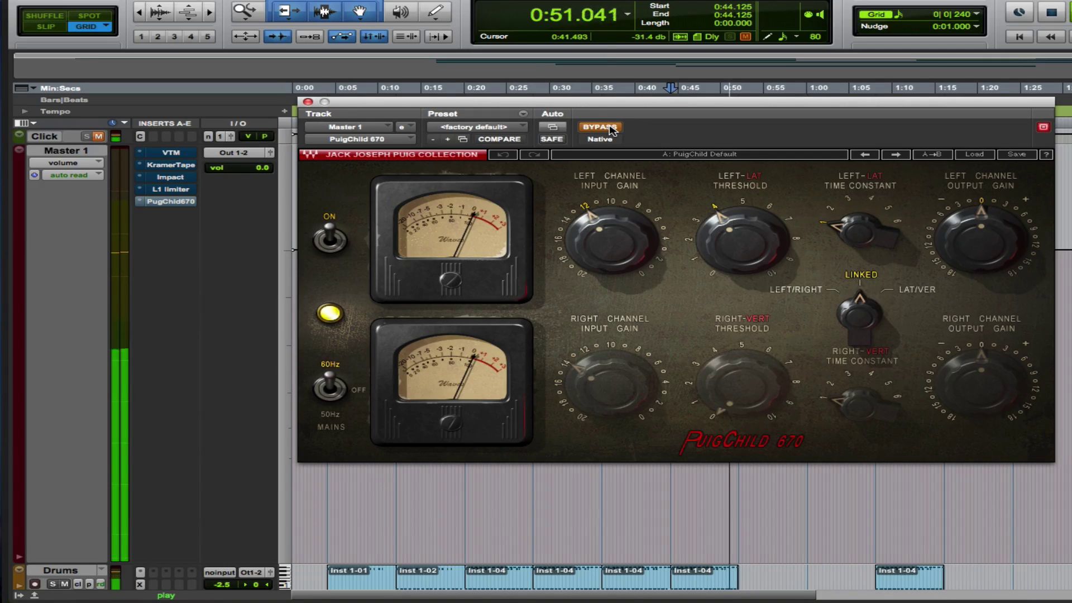
# Step: Replay the drums with a few more PuigChild bypass toggles, stop at 0:44.125, and close its window
pyautogui.press('space')
pyautogui.press('space')
pyautogui.click(612, 130)
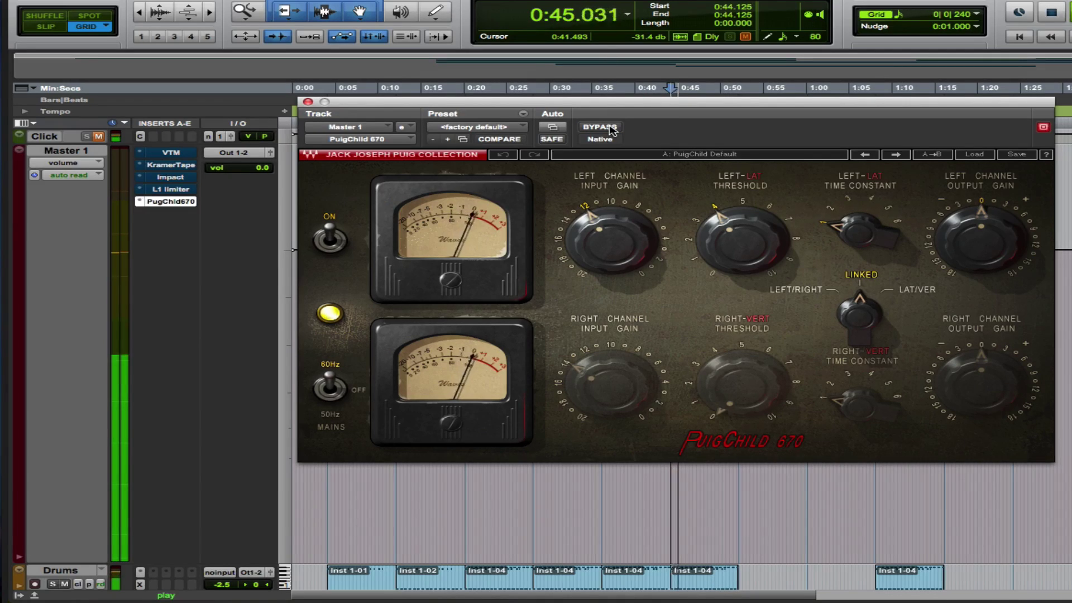
pyautogui.click(613, 130)
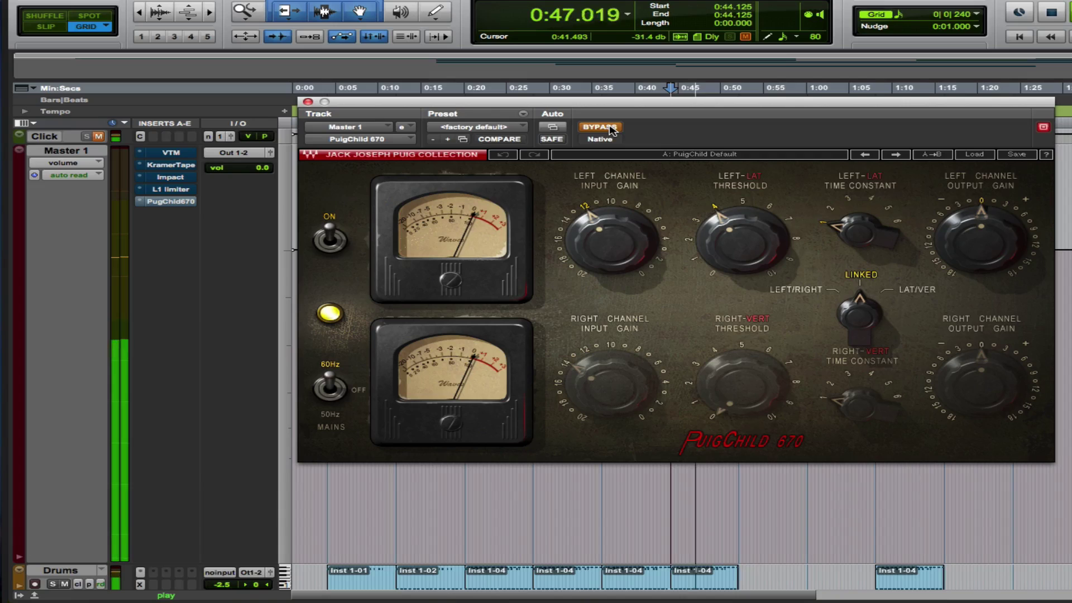
pyautogui.click(612, 130)
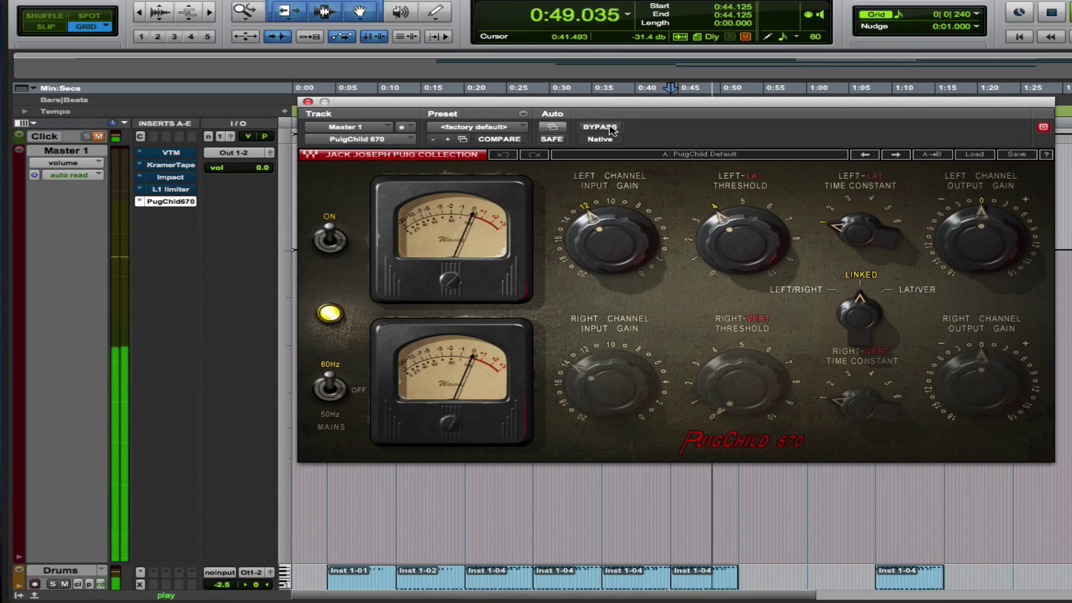
pyautogui.click(613, 130)
pyautogui.press('space')
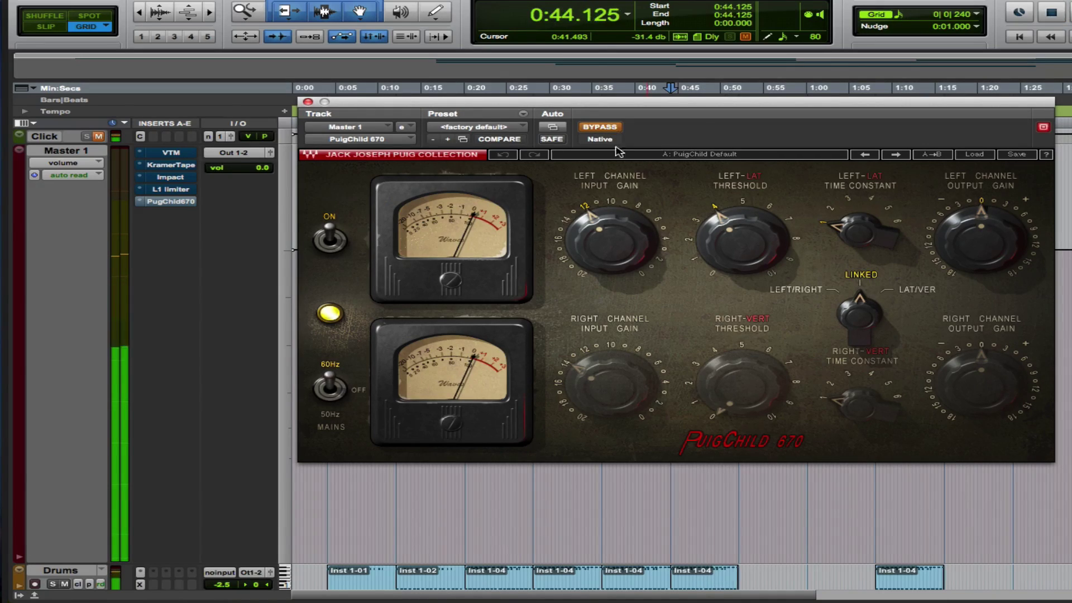
pyautogui.click(308, 102)
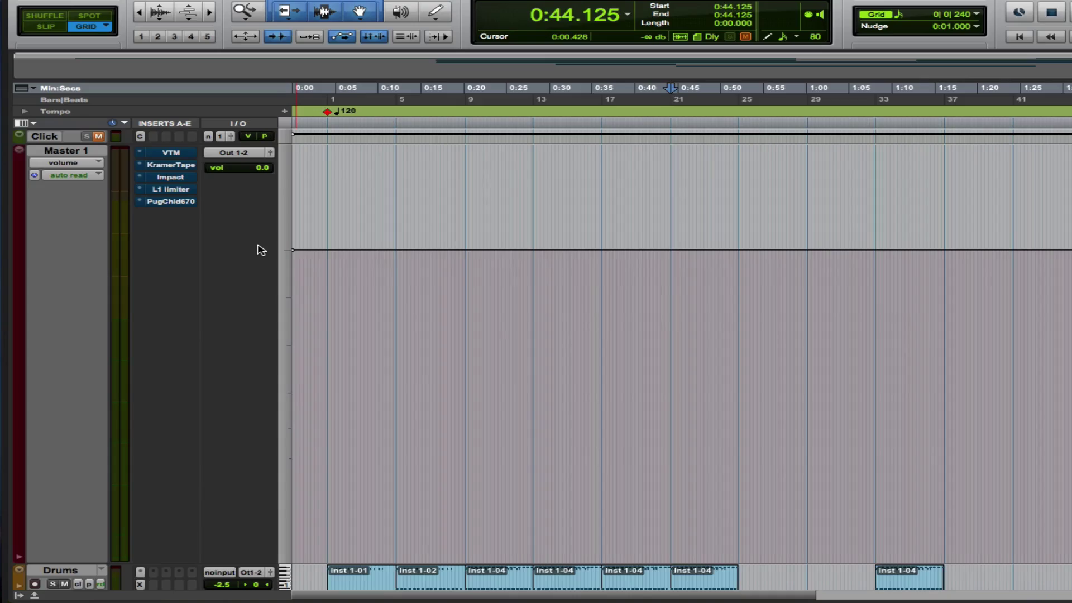